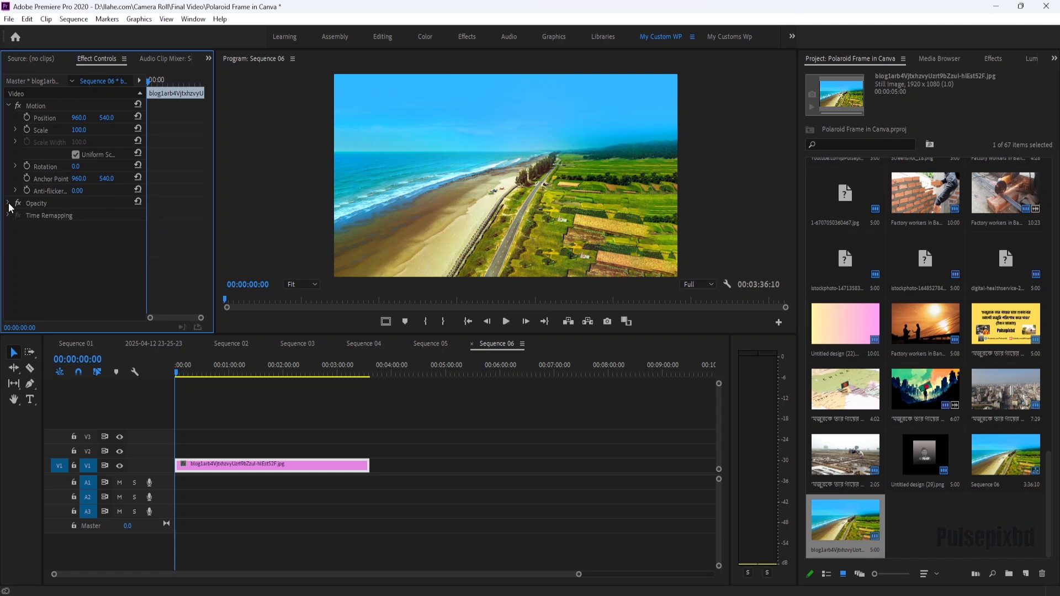
Lower the background image's opacity to 15%.
{"action": "left_click_drag", "start_coordinate": [82, 227], "coordinate": [41, 227]}
{"action": "left_click", "coordinate": [82, 227]}
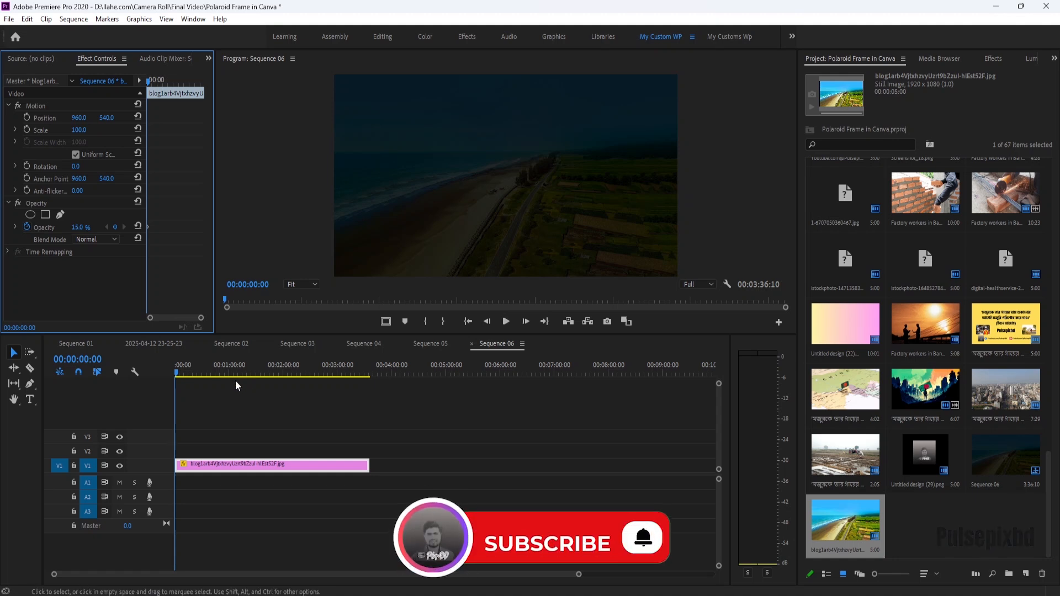
Create a text box in the upper middle of the video frame with the Type tool.
{"action": "left_click", "coordinate": [31, 398]}
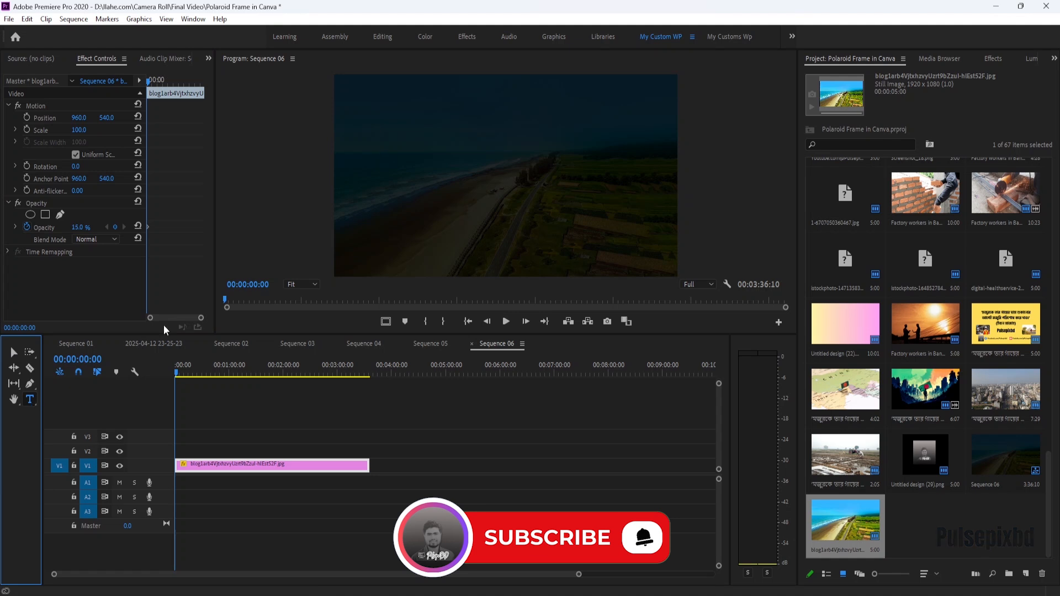
{"action": "left_click", "coordinate": [393, 175]}
{"action": "left_click", "coordinate": [394, 174]}
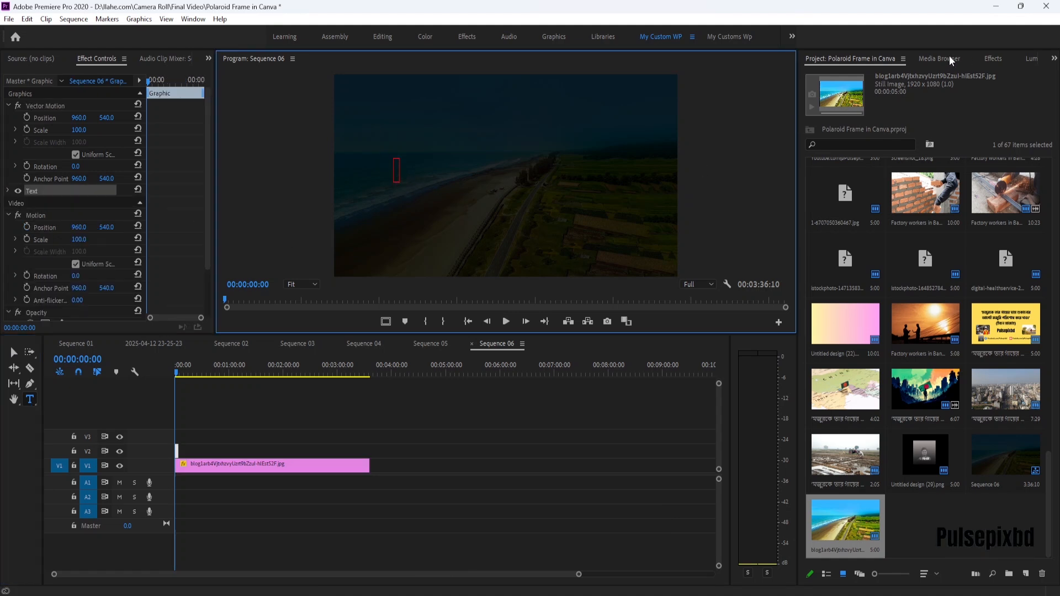
Open the graphic's text properties and set the font to Hind Siliguri Bold.
{"action": "left_click", "coordinate": [993, 59]}
{"action": "left_click", "coordinate": [1029, 61]}
{"action": "left_click", "coordinate": [1053, 59]}
{"action": "left_click", "coordinate": [1034, 59]}
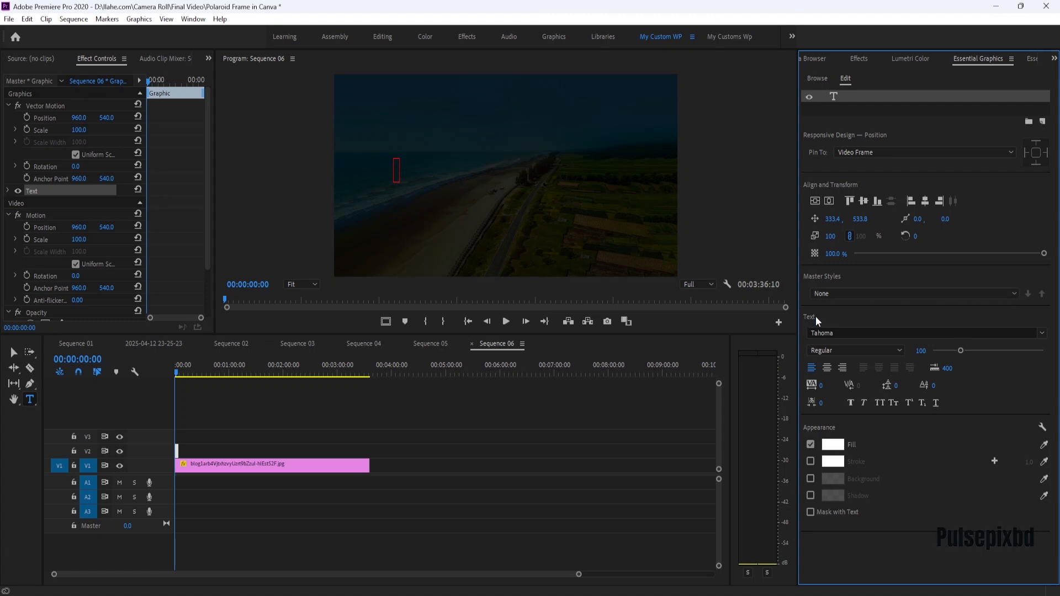
{"action": "left_click", "coordinate": [1021, 332]}
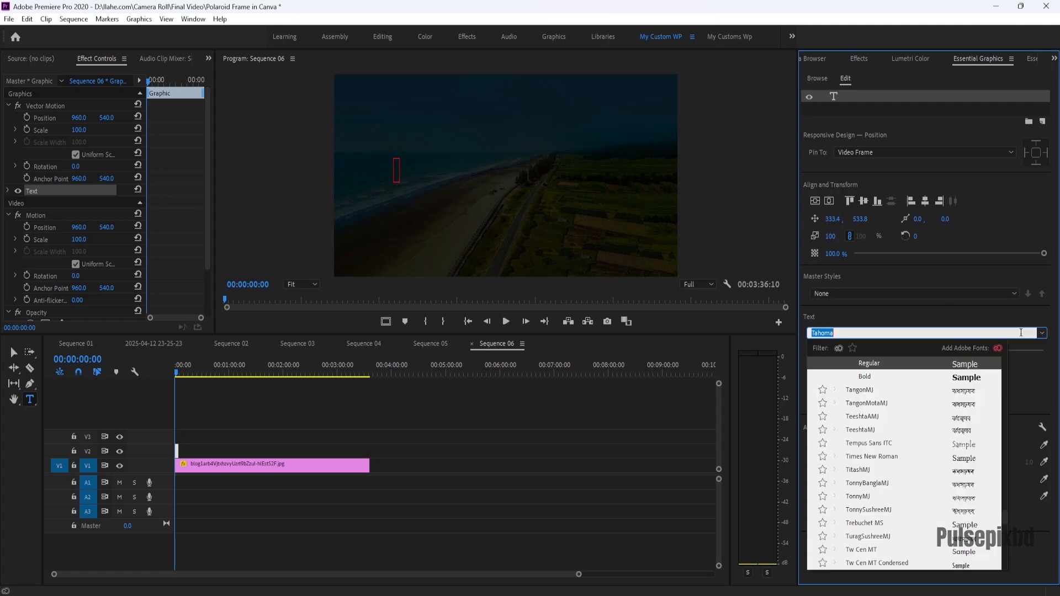
{"action": "type", "text": "hin"}
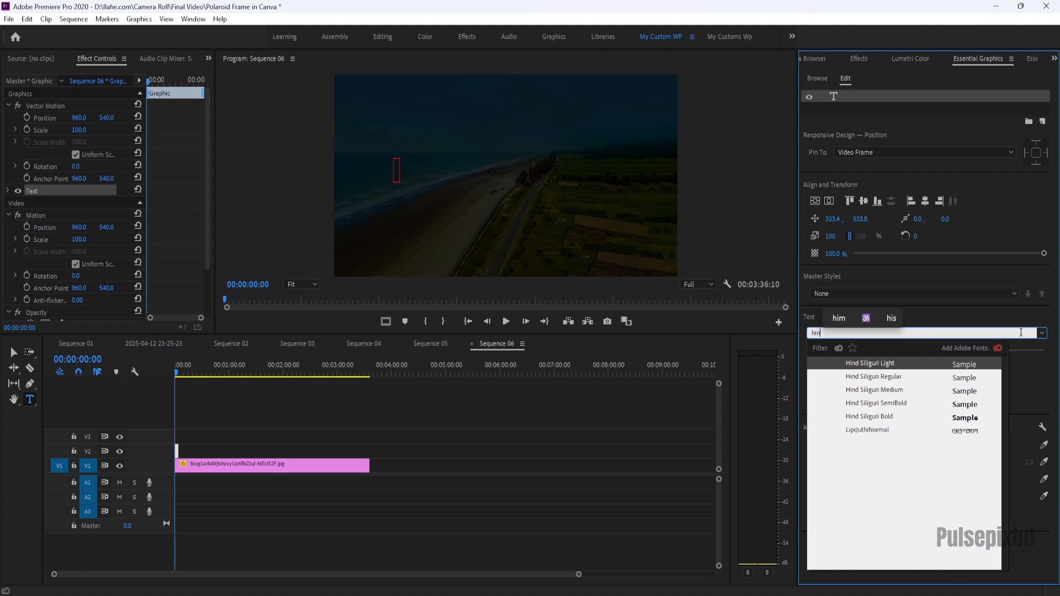
{"action": "left_click", "coordinate": [887, 417]}
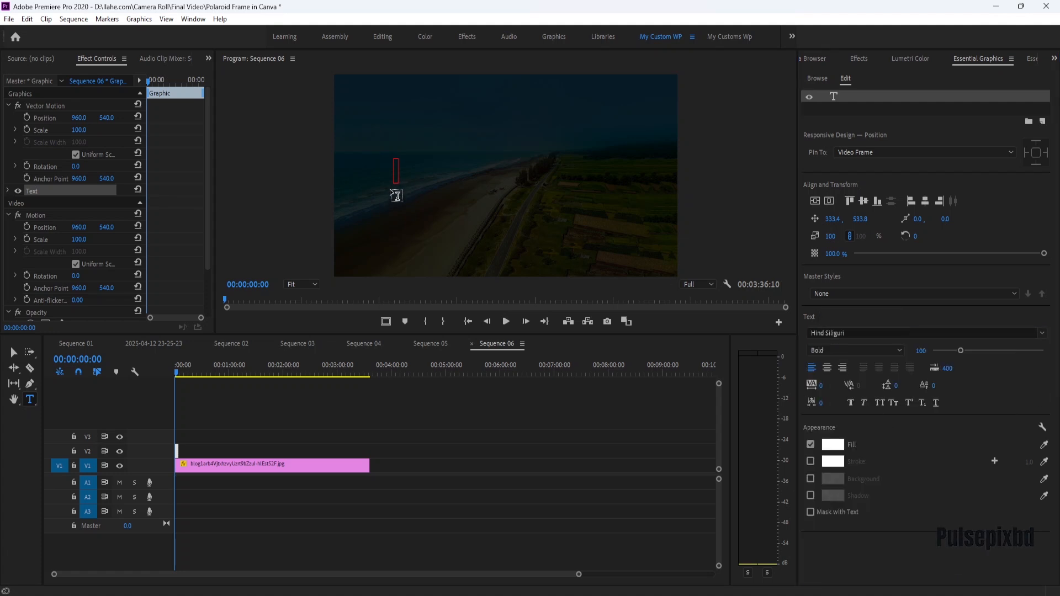
Paste the title 'আমি শহরে যাচ্ছি' into the text box and enlarge it to about 109%.
{"action": "left_click", "coordinate": [396, 169]}
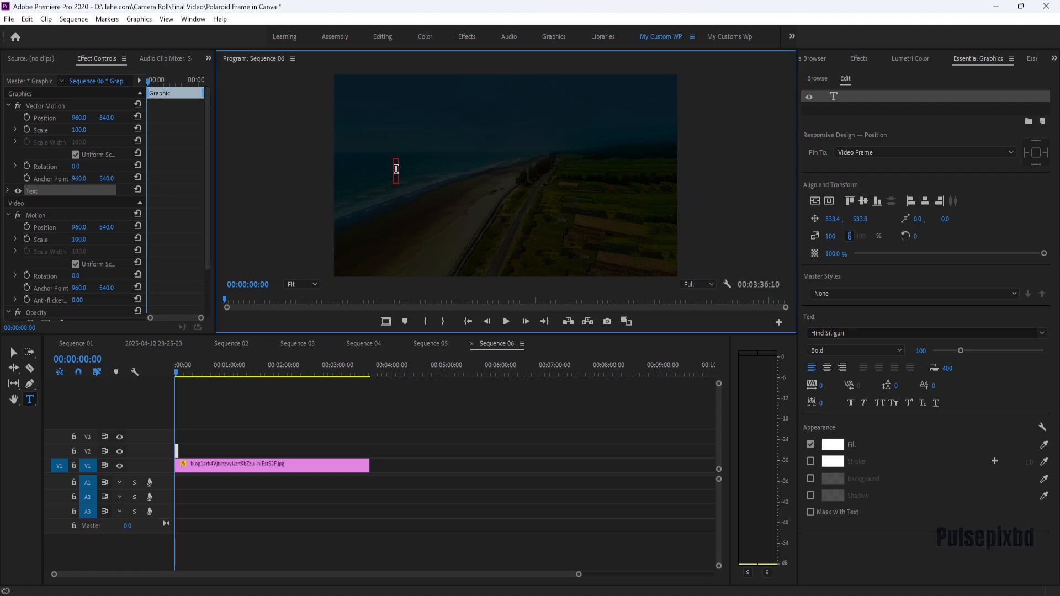
{"action": "type", "text": "আমি শহরে যাচ্ছি"}
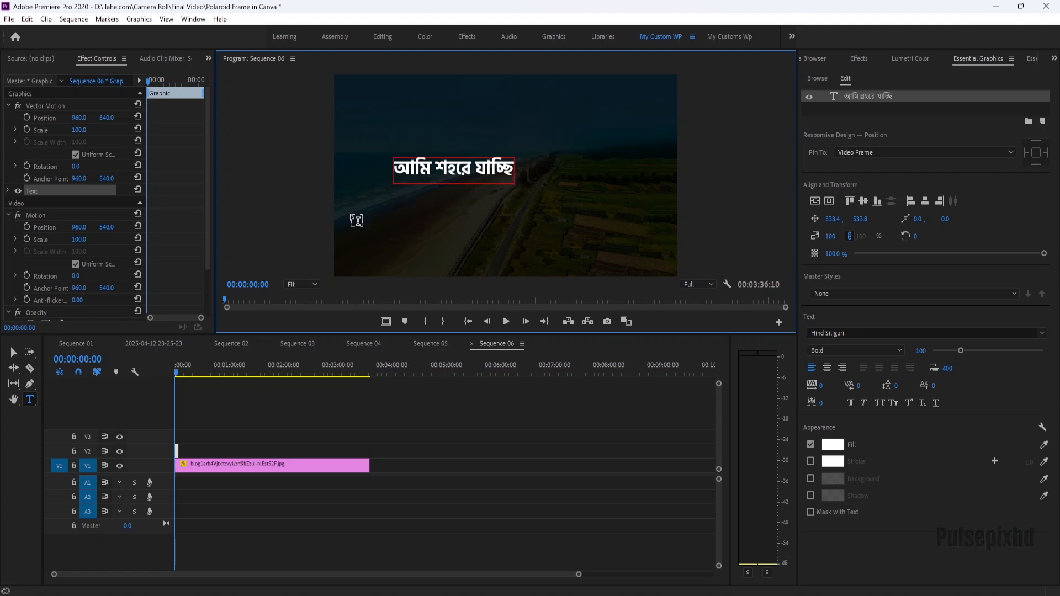
{"action": "left_click", "coordinate": [15, 352]}
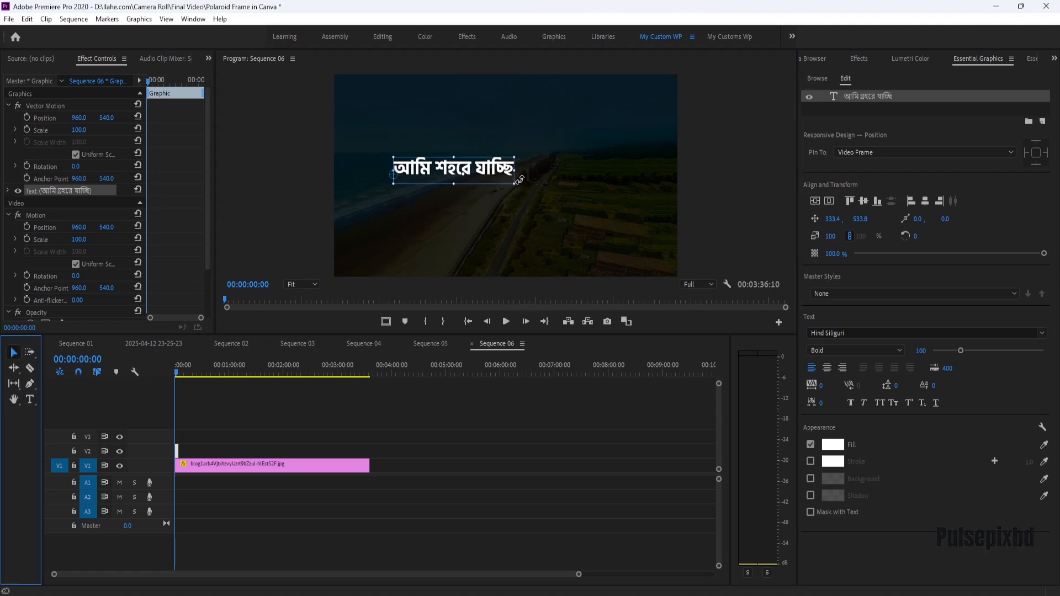
{"action": "mouse_move", "coordinate": [516, 179]}
{"action": "left_mouse_down"}
{"action": "mouse_move", "coordinate": [546, 217]}
{"action": "mouse_move", "coordinate": [529, 211]}
{"action": "mouse_move", "coordinate": [528, 191]}
{"action": "left_mouse_up"}
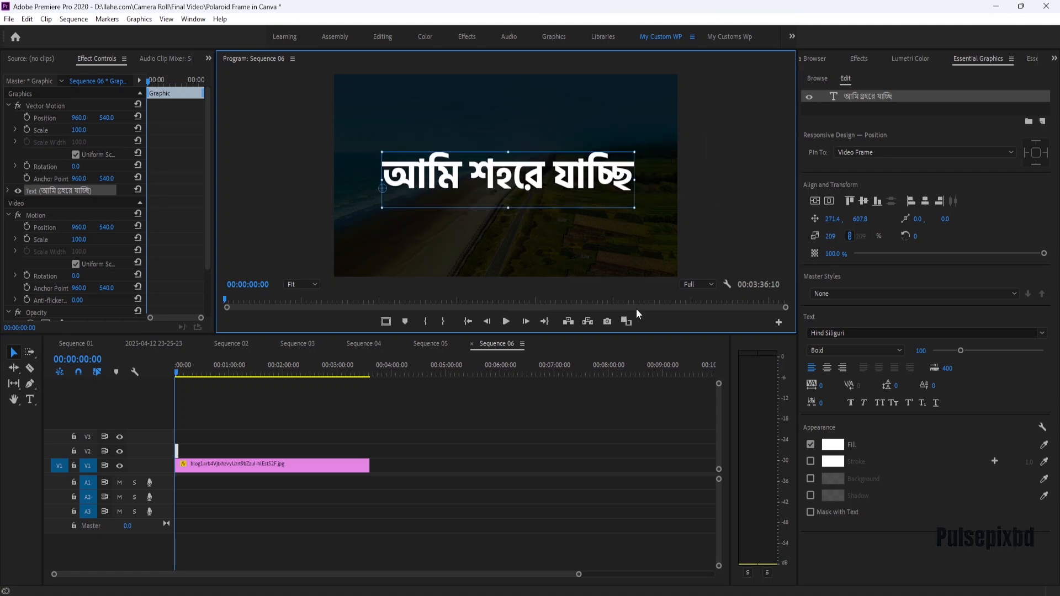
Change the text fill to red, then set it back to white FFFFFF.
{"action": "left_click", "coordinate": [832, 445]}
{"action": "left_click", "coordinate": [517, 312]}
{"action": "left_click_drag", "start_coordinate": [521, 324], "coordinate": [536, 376]}
{"action": "left_click", "coordinate": [631, 221]}
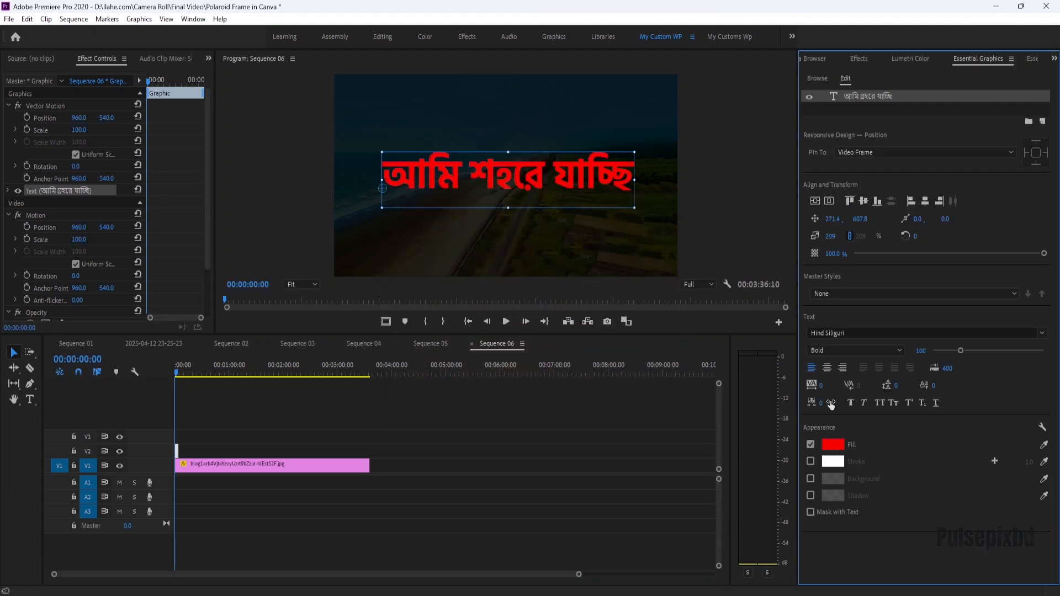
{"action": "left_click", "coordinate": [833, 444]}
{"action": "left_click_drag", "start_coordinate": [506, 359], "coordinate": [367, 390]}
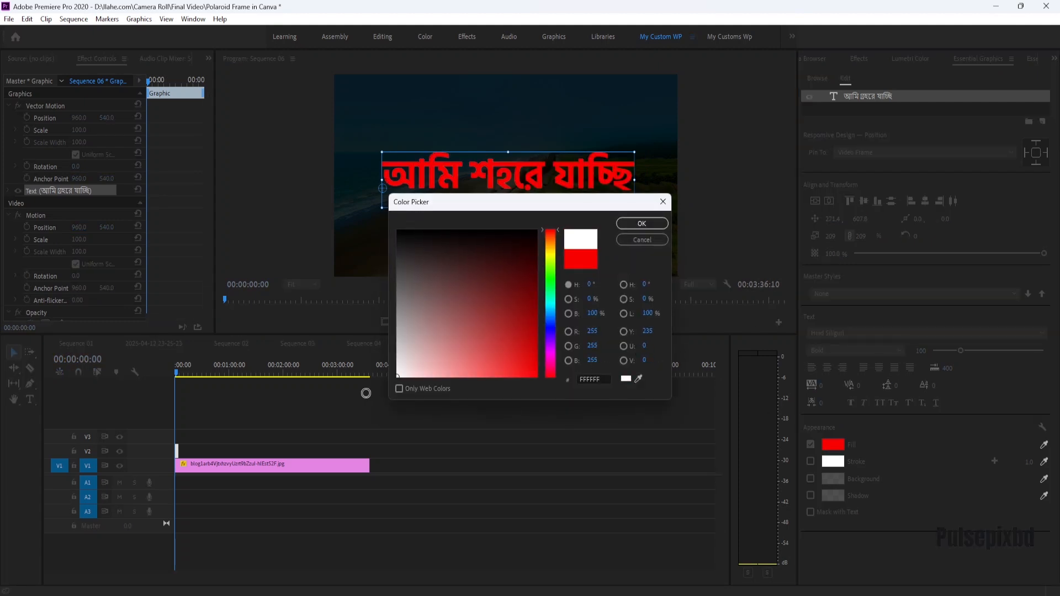
{"action": "left_click", "coordinate": [635, 221]}
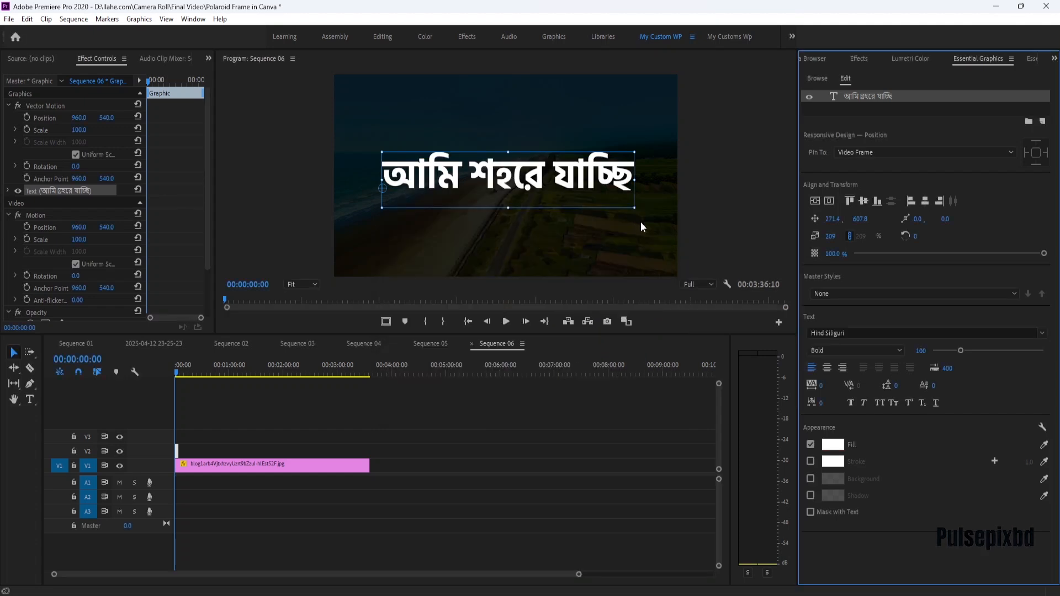
Extend the text clip to match the length of the background image clip.
{"action": "left_click", "coordinate": [669, 224]}
{"action": "left_click", "coordinate": [178, 451]}
{"action": "left_click_drag", "start_coordinate": [177, 450], "coordinate": [369, 449]}
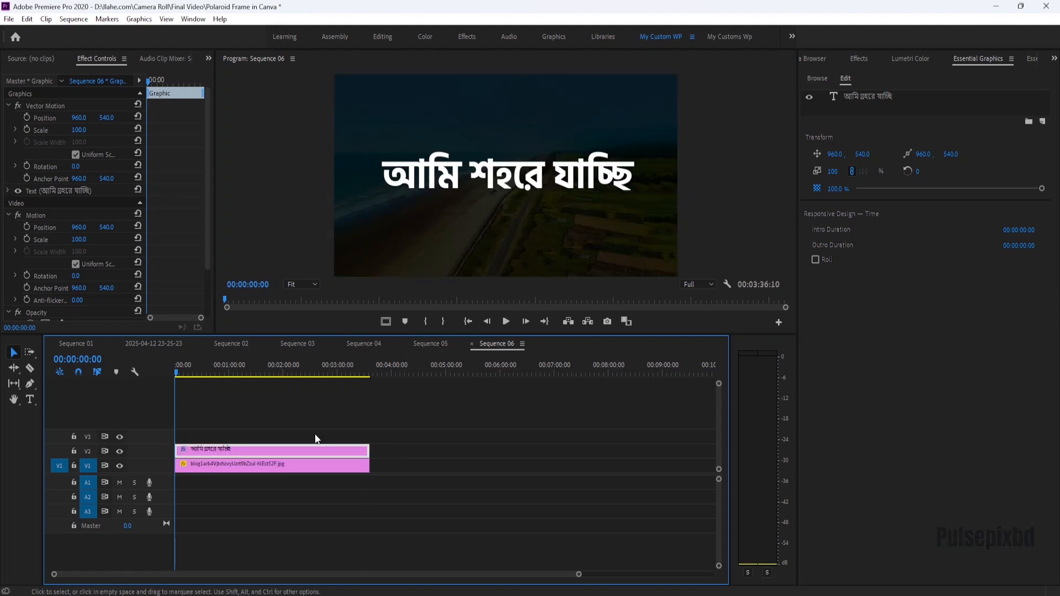
Select the text clip and move the playhead to 00:00:10:00.
{"action": "left_click", "coordinate": [283, 466]}
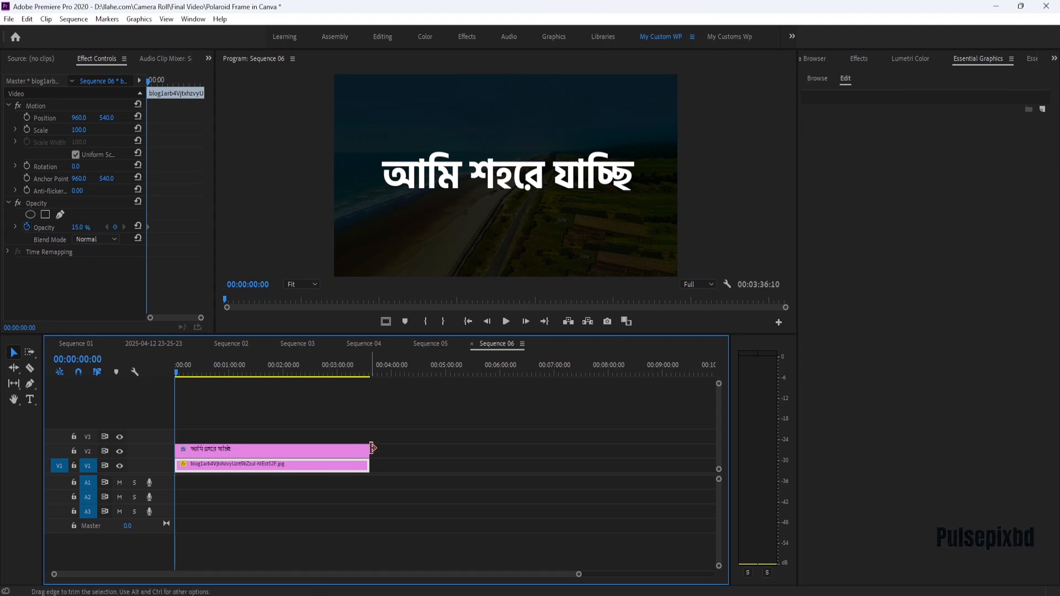
{"action": "left_click", "coordinate": [324, 448]}
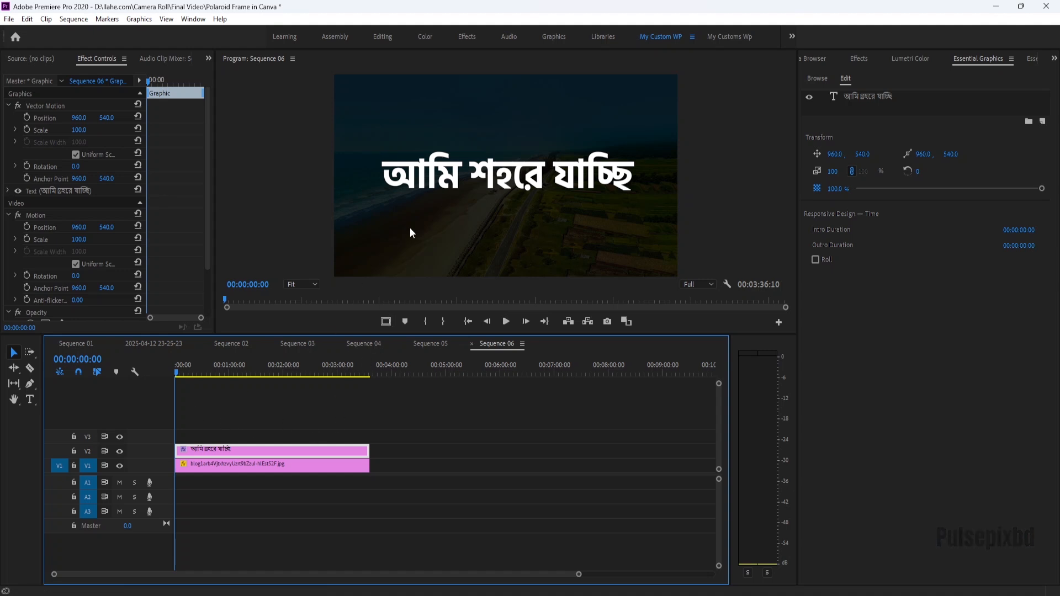
{"action": "mouse_move", "coordinate": [175, 372]}
{"action": "left_mouse_down"}
{"action": "mouse_move", "coordinate": [198, 376]}
{"action": "mouse_move", "coordinate": [124, 383]}
{"action": "mouse_move", "coordinate": [185, 375]}
{"action": "left_mouse_up"}
{"action": "left_click", "coordinate": [267, 284]}
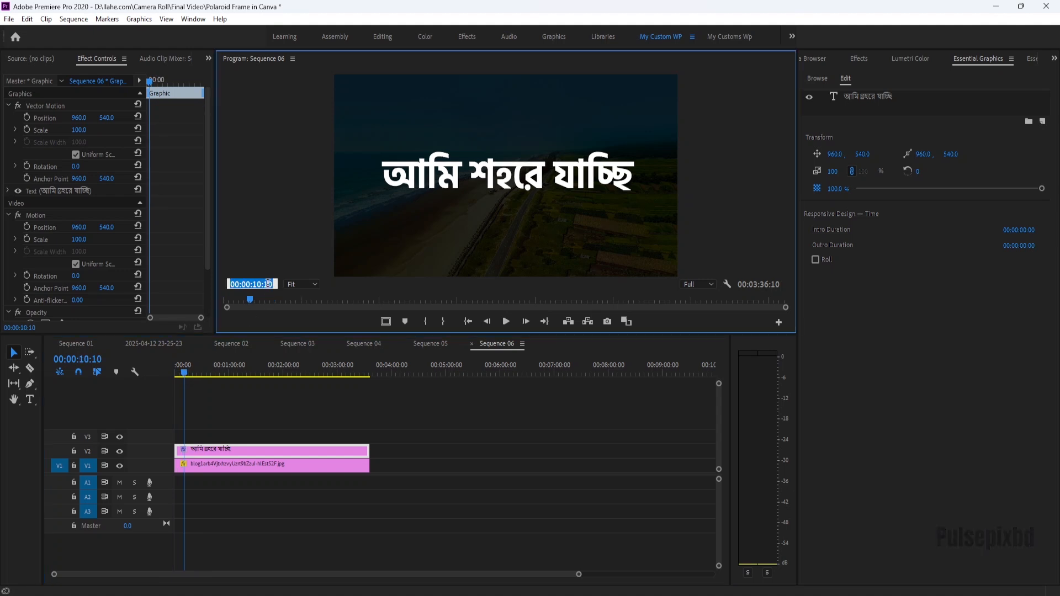
{"action": "left_click", "coordinate": [274, 284]}
{"action": "key", "text": "BackSpace"}
{"action": "key", "text": "BackSpace"}
{"action": "type", "text": "00"}
{"action": "key", "text": "Return"}
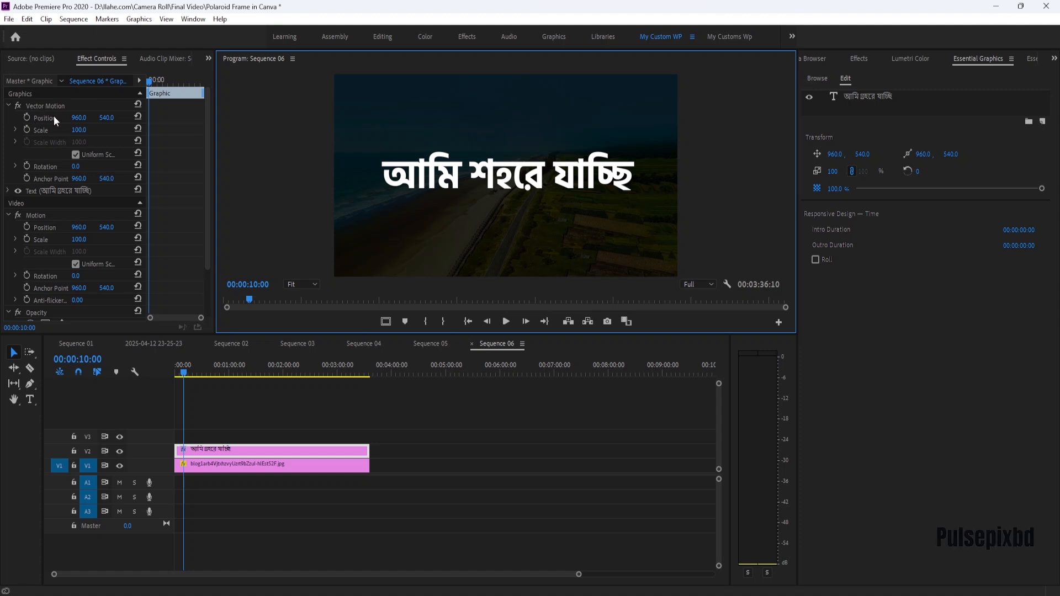
Keyframe the text's Position and Scale there, then at the start set Position Y to 1272 and Scale to 80.
{"action": "left_click", "coordinate": [27, 117]}
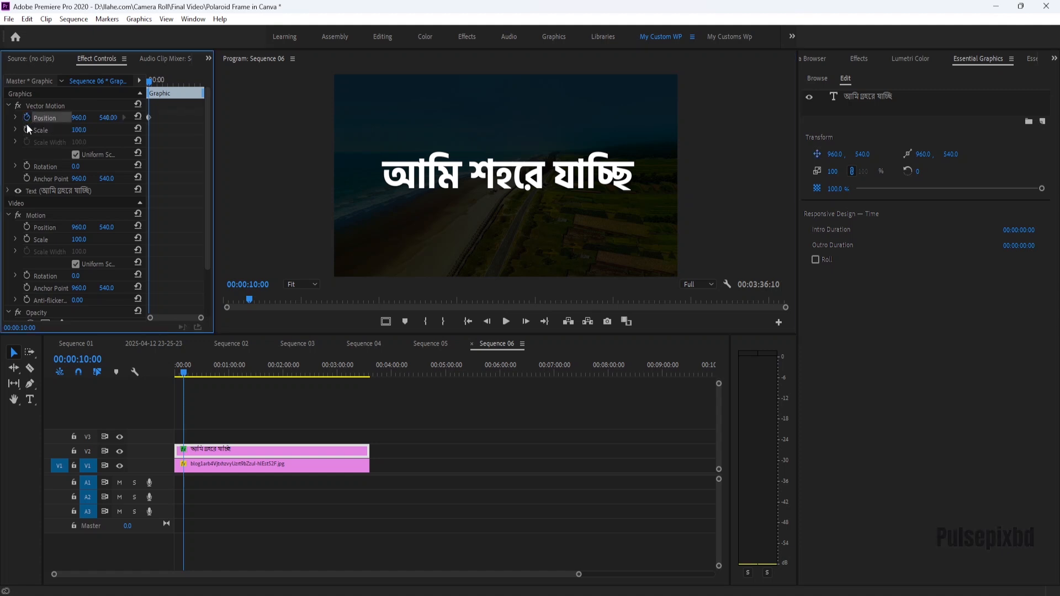
{"action": "left_click", "coordinate": [26, 130]}
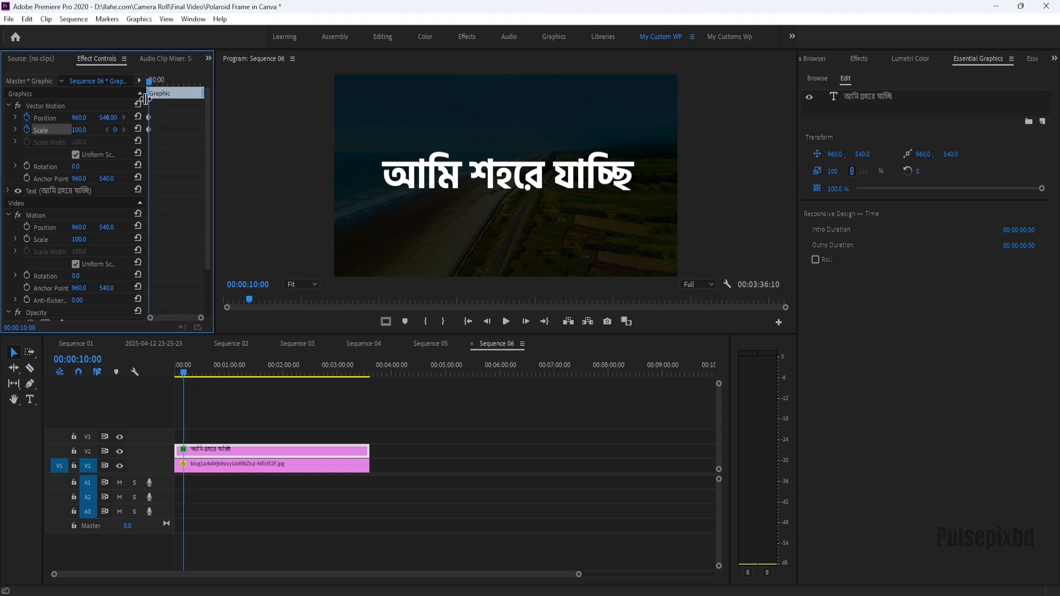
{"action": "left_click_drag", "start_coordinate": [150, 84], "coordinate": [97, 82]}
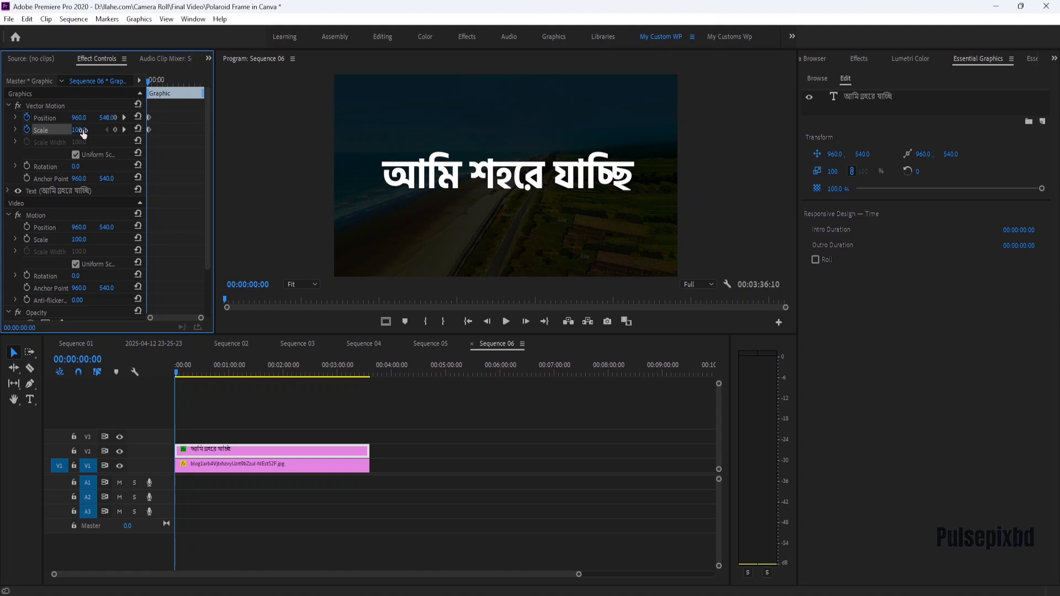
{"action": "left_click_drag", "start_coordinate": [107, 118], "coordinate": [67, 131]}
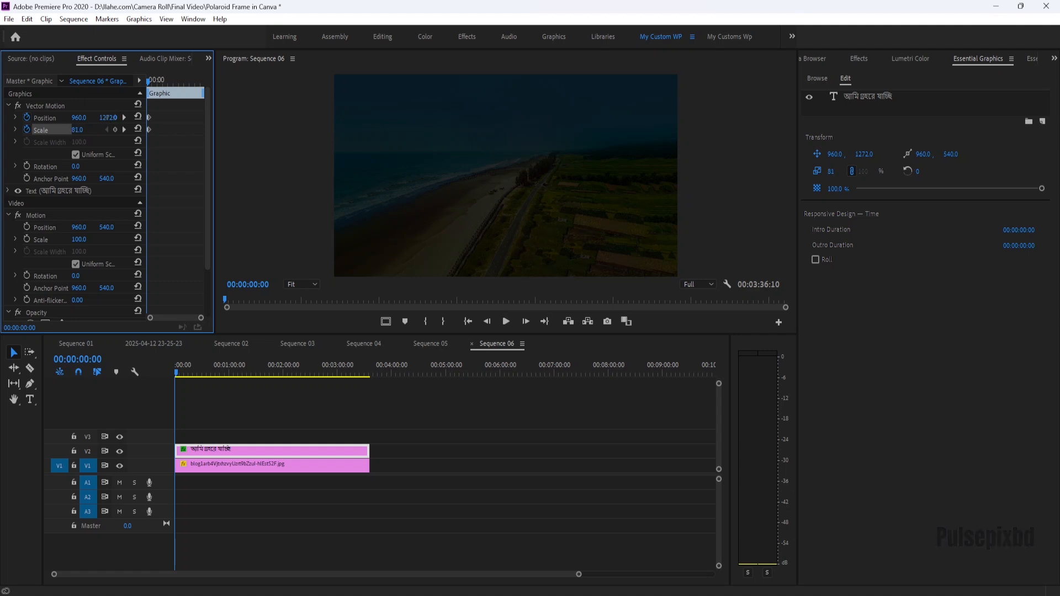
{"action": "left_click", "coordinate": [87, 128]}
{"action": "type", "text": "80"}
{"action": "key", "text": "Return"}
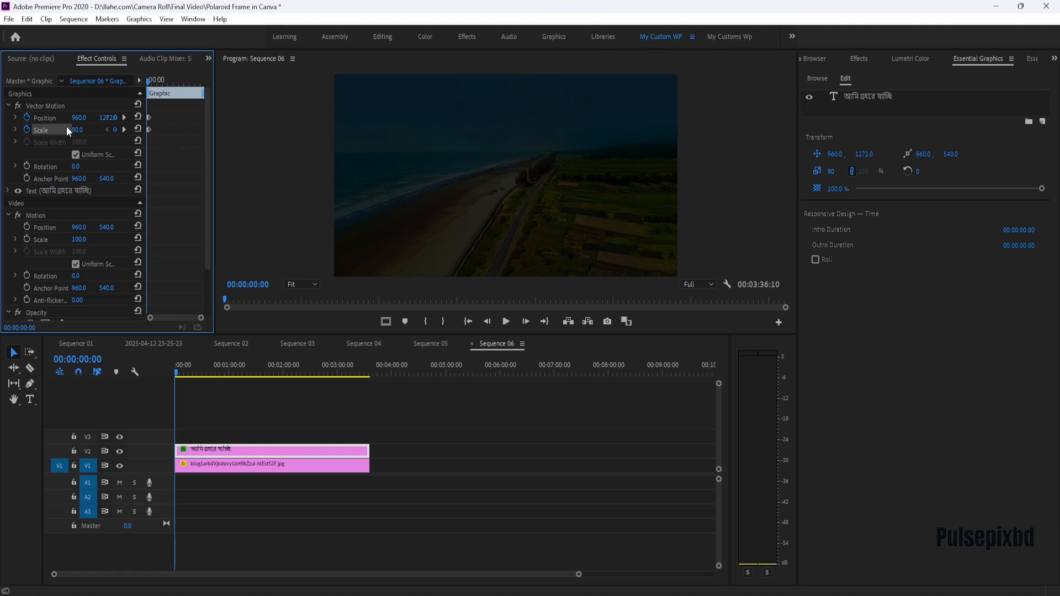
Preview the text animation and drag the ending Position and Scale keyframes slightly later.
{"action": "key", "text": "space"}
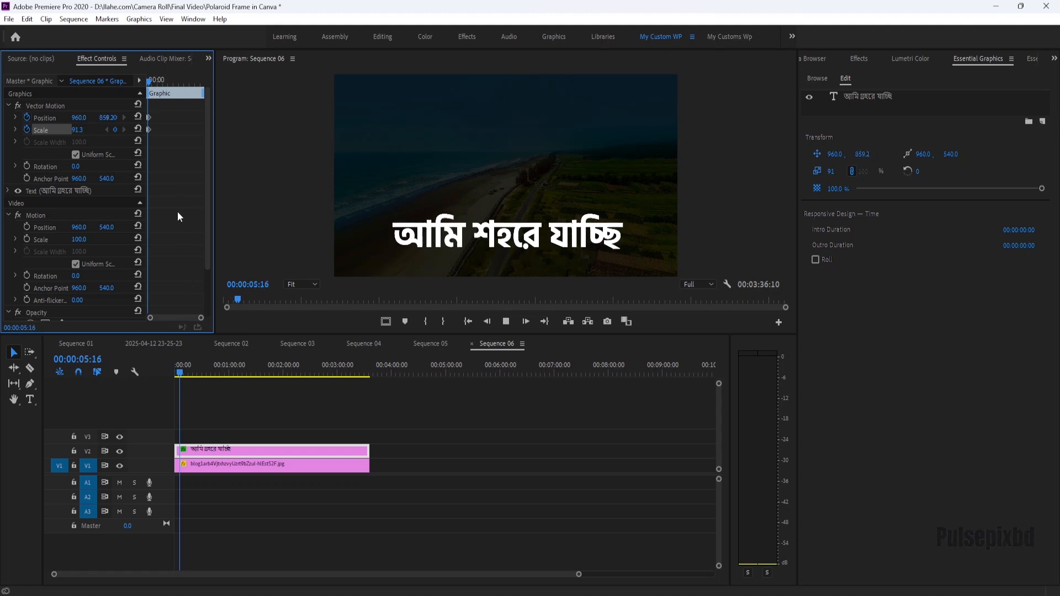
{"action": "left_click_drag", "start_coordinate": [215, 191], "coordinate": [311, 194]}
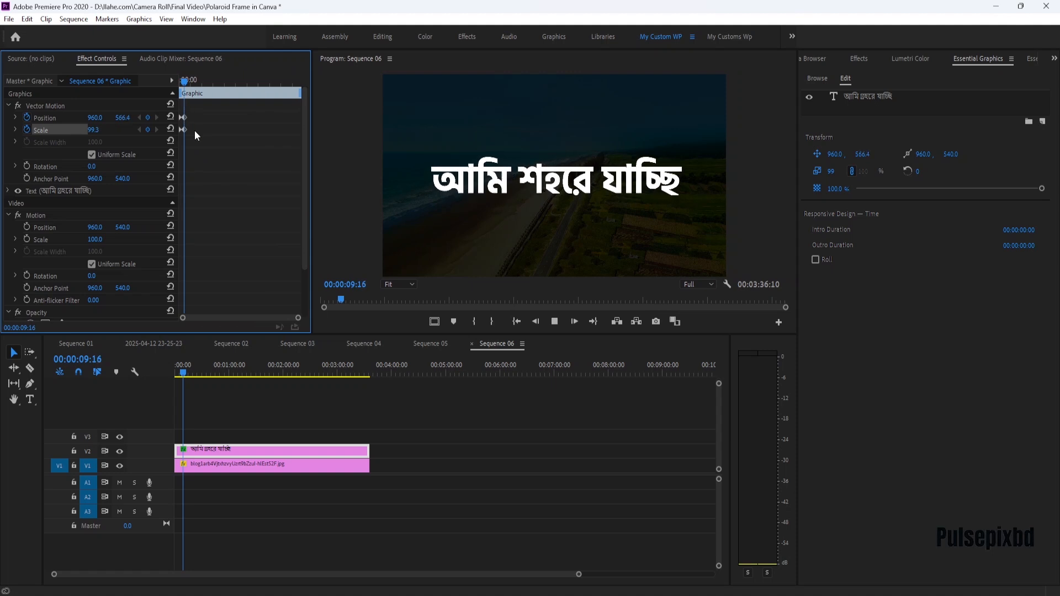
{"action": "left_click", "coordinate": [114, 363]}
{"action": "key", "text": "Home"}
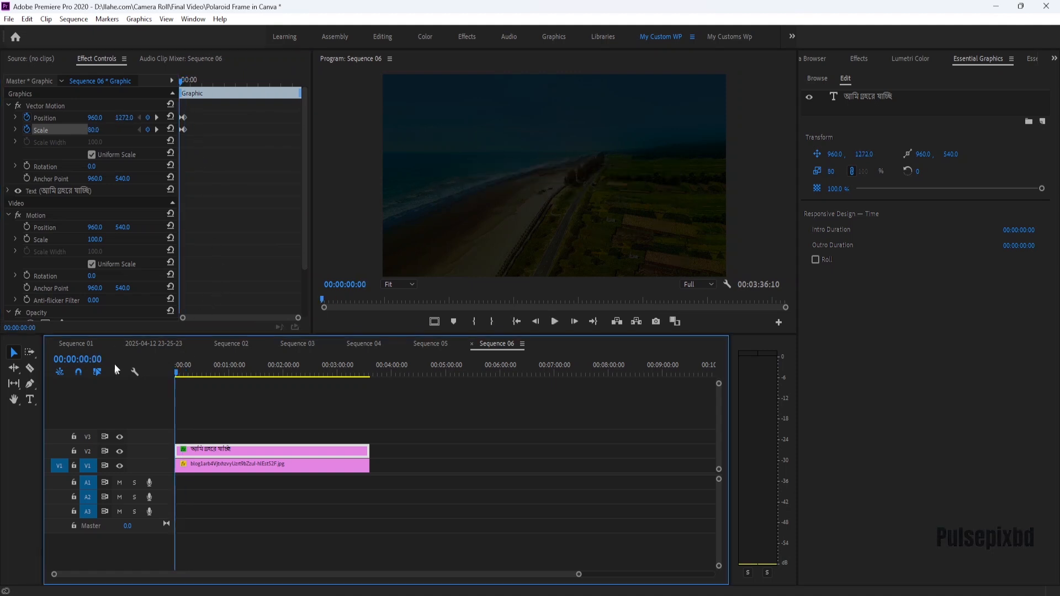
{"action": "mouse_move", "coordinate": [183, 128]}
{"action": "left_mouse_down"}
{"action": "mouse_move", "coordinate": [186, 118]}
{"action": "mouse_move", "coordinate": [193, 124]}
{"action": "left_mouse_up"}
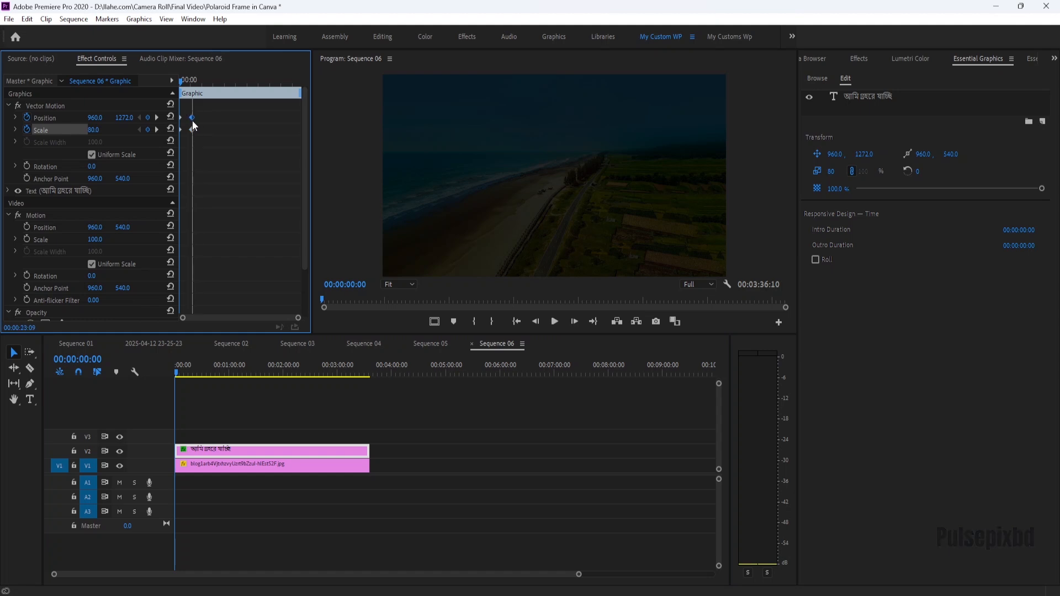
{"action": "key", "text": "space"}
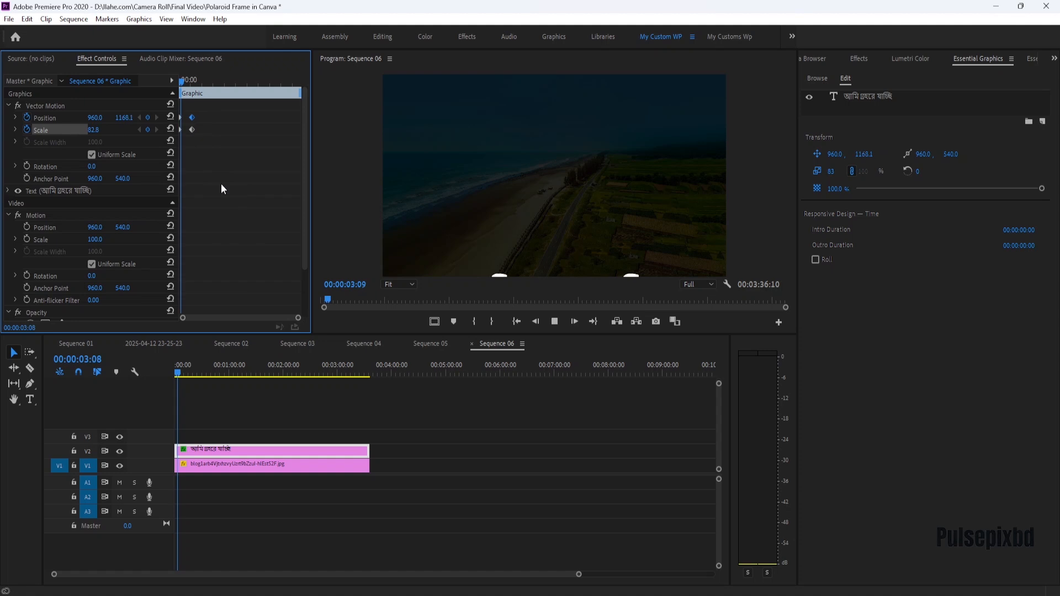
{"action": "key", "text": "space"}
Zoom into the keyframe timeline and preview the text animation.
{"action": "left_click_drag", "start_coordinate": [218, 149], "coordinate": [184, 127]}
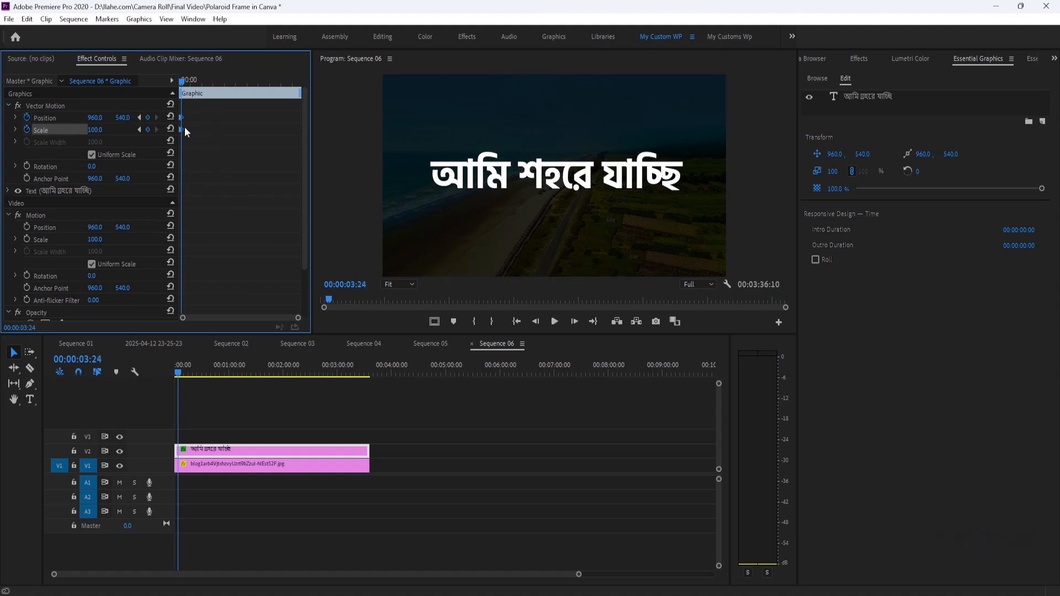
{"action": "left_click", "coordinate": [181, 82]}
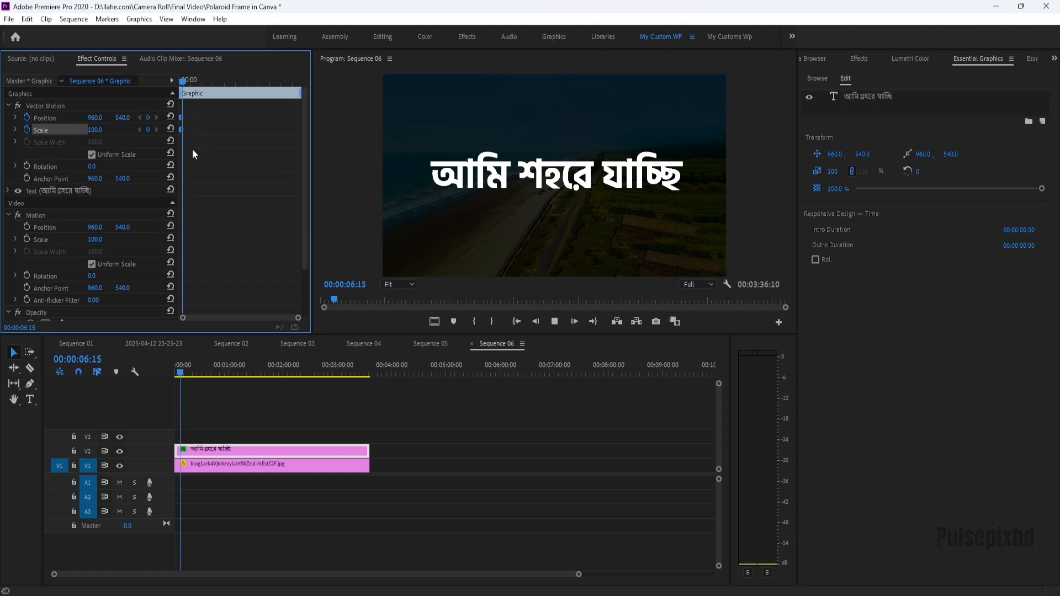
{"action": "left_click_drag", "start_coordinate": [296, 318], "coordinate": [200, 315]}
{"action": "key", "text": "space"}
{"action": "left_click_drag", "start_coordinate": [237, 171], "coordinate": [189, 127]}
{"action": "left_click_drag", "start_coordinate": [273, 81], "coordinate": [186, 80]}
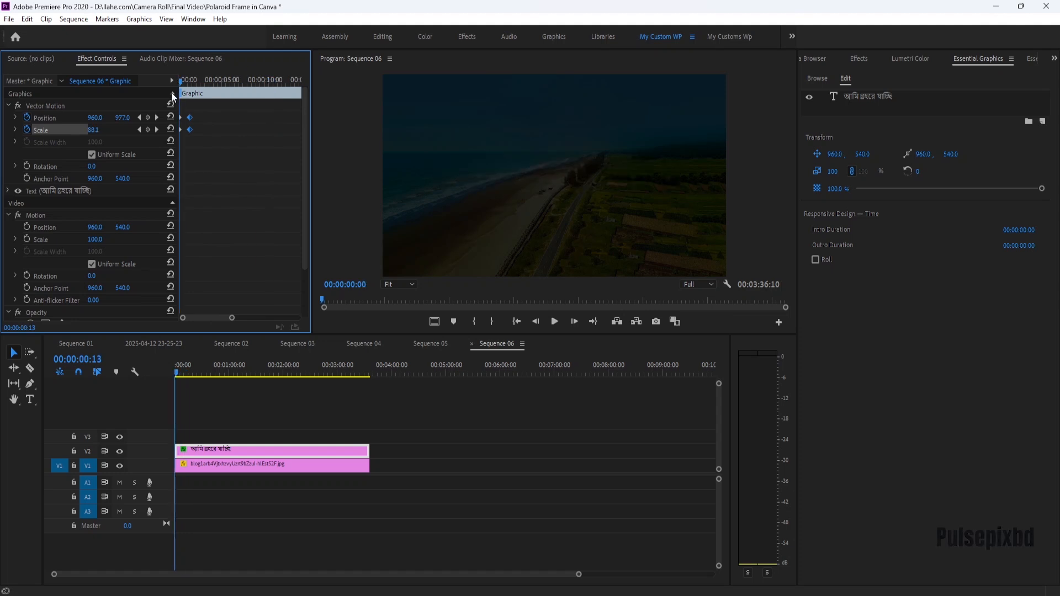
{"action": "key", "text": "space"}
{"action": "key", "text": "space"}
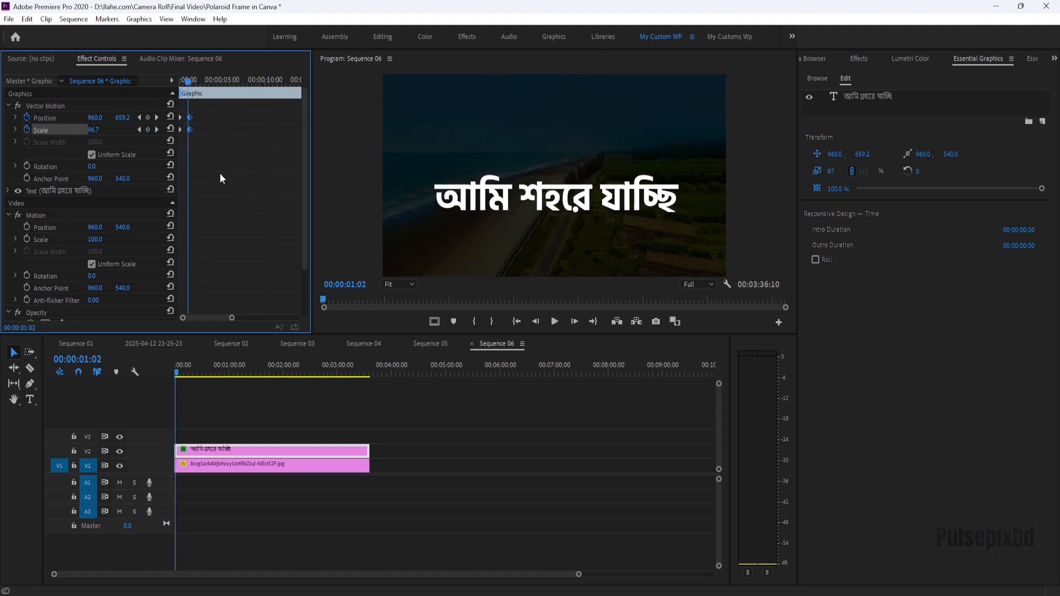
Move the ending keyframes closer to the start to speed up the animation, and preview it.
{"action": "left_click_drag", "start_coordinate": [211, 146], "coordinate": [181, 107]}
{"action": "left_click_drag", "start_coordinate": [191, 130], "coordinate": [183, 128]}
{"action": "left_click_drag", "start_coordinate": [194, 80], "coordinate": [158, 84]}
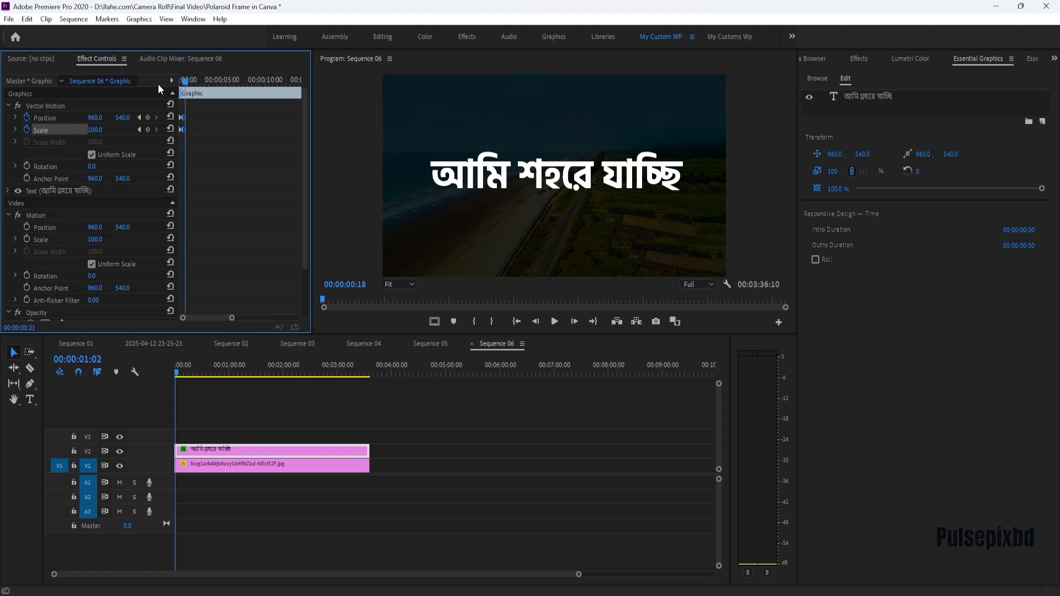
{"action": "key", "text": "space"}
{"action": "key", "text": "space"}
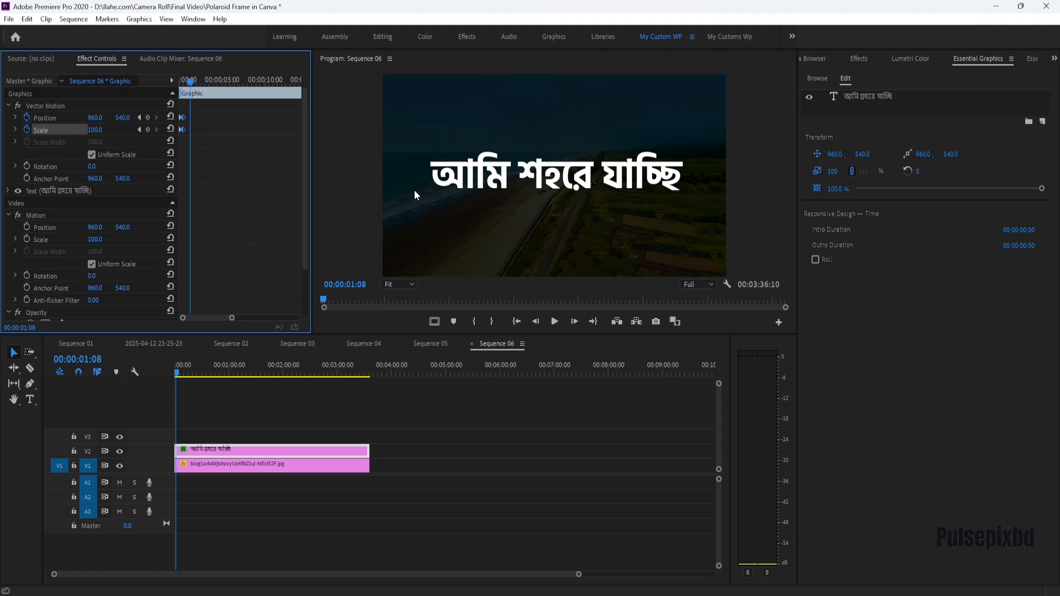
Preview the text animation from the start of the sequence.
{"action": "key", "text": "Home"}
{"action": "key", "text": "space"}
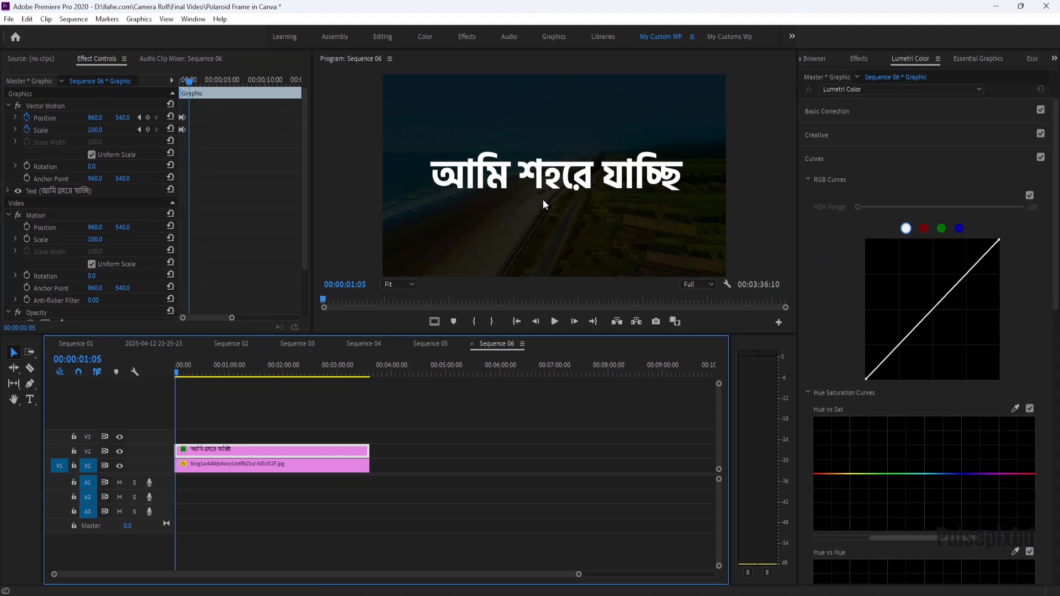
Select the title text and set its fill colour to 05A9ED.
{"action": "left_click", "coordinate": [655, 187]}
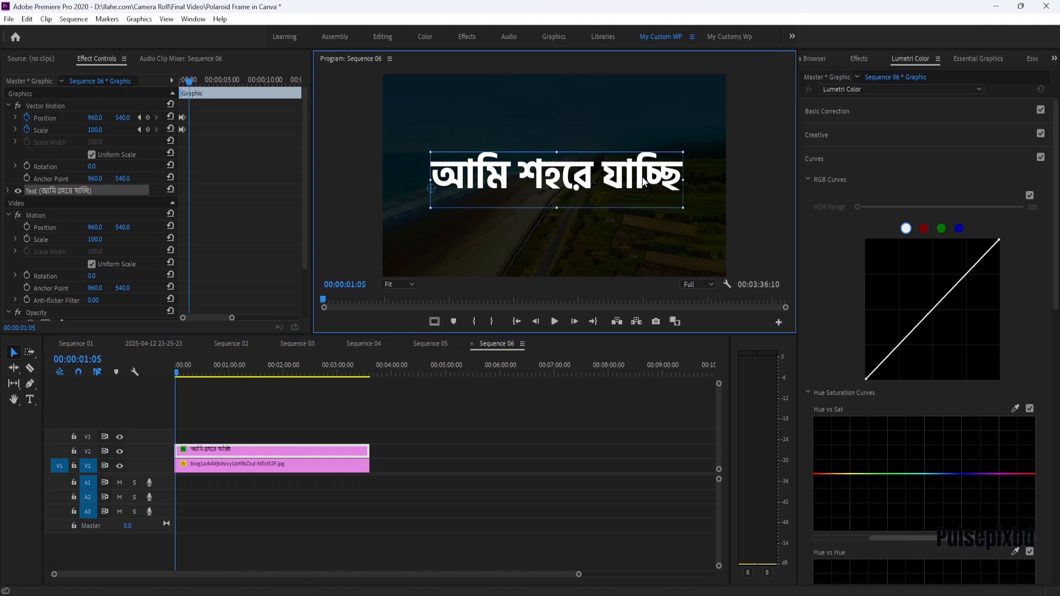
{"action": "left_click", "coordinate": [859, 58]}
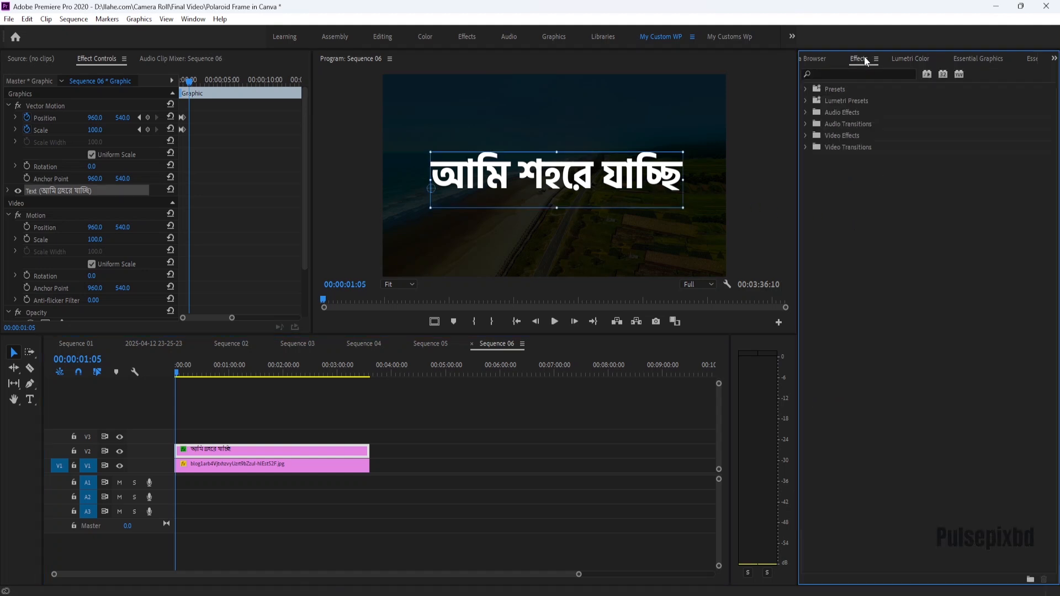
{"action": "left_click", "coordinate": [967, 58]}
{"action": "left_click", "coordinate": [833, 444]}
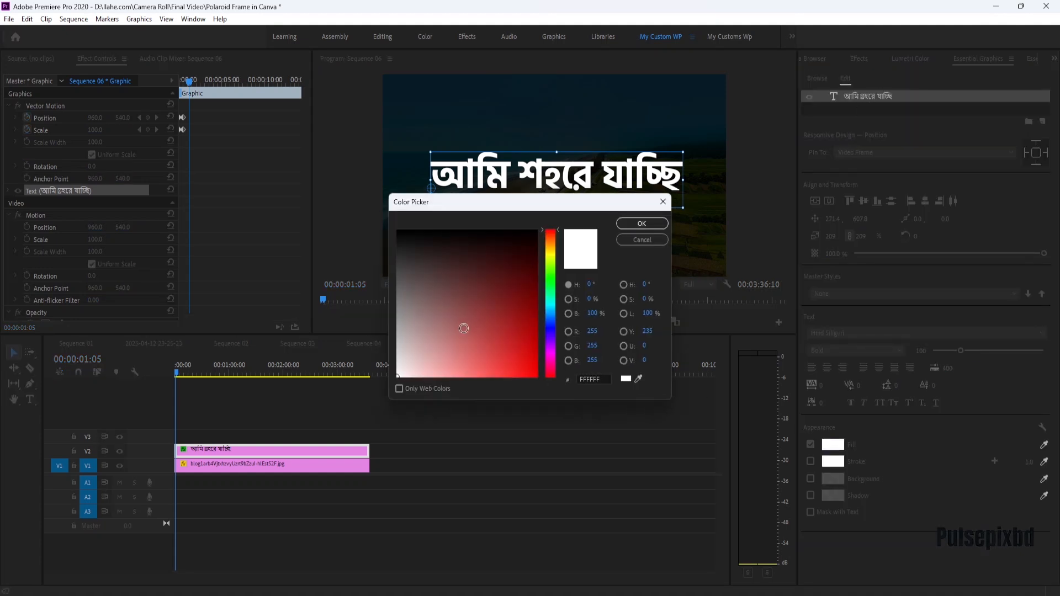
{"action": "left_click", "coordinate": [550, 312]}
{"action": "left_click", "coordinate": [534, 369]}
{"action": "left_click", "coordinate": [534, 366]}
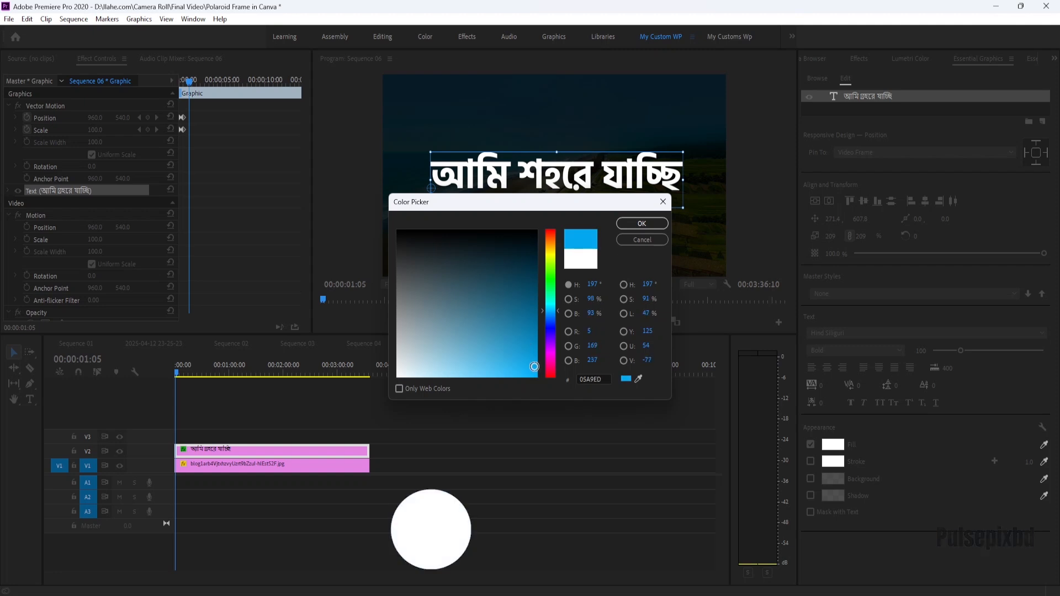
{"action": "left_click", "coordinate": [643, 224]}
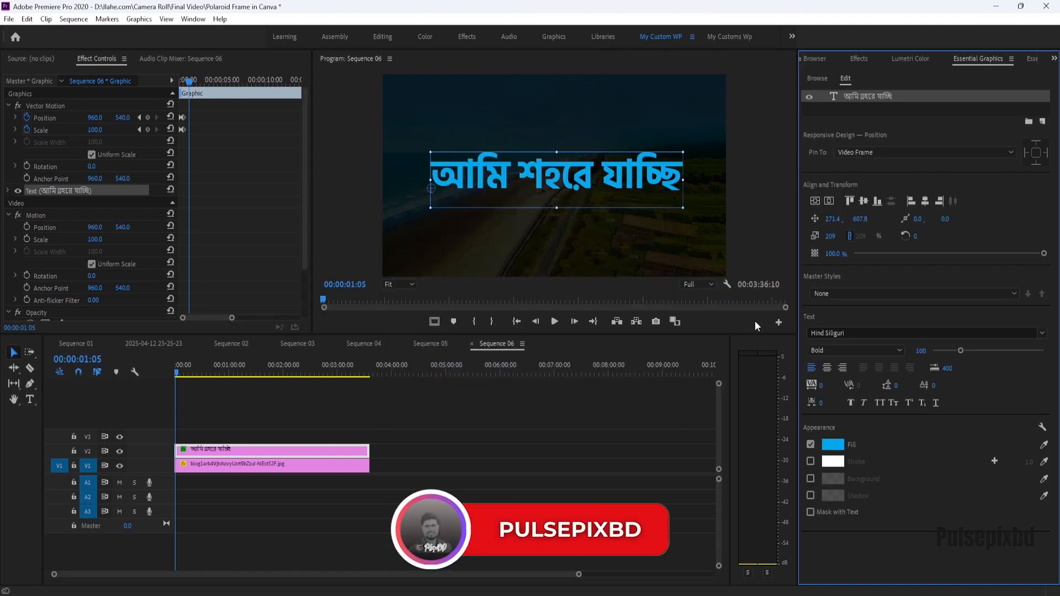
Add a Lumetri RGB curve to the text clip, lifting the black point to about three-quarters height.
{"action": "left_click", "coordinate": [915, 57]}
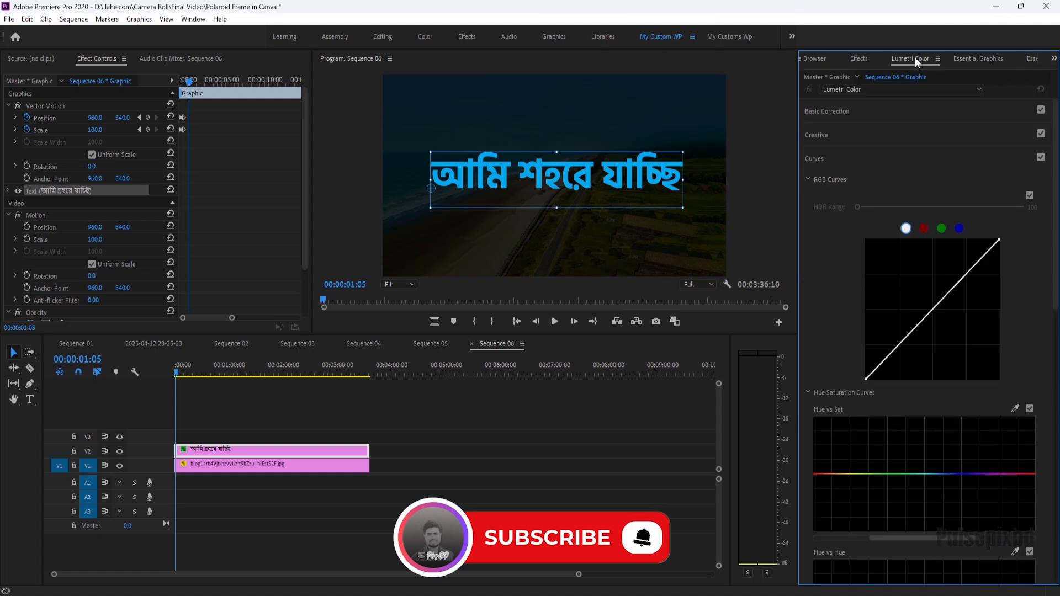
{"action": "left_click", "coordinate": [815, 158]}
{"action": "left_click", "coordinate": [813, 157]}
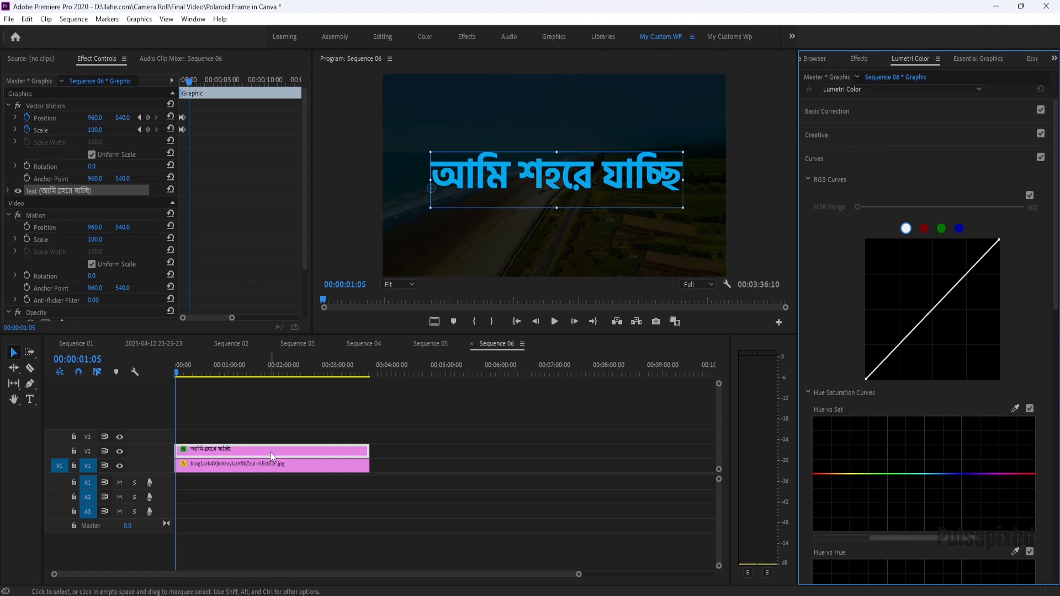
{"action": "left_click_drag", "start_coordinate": [865, 379], "coordinate": [868, 269]}
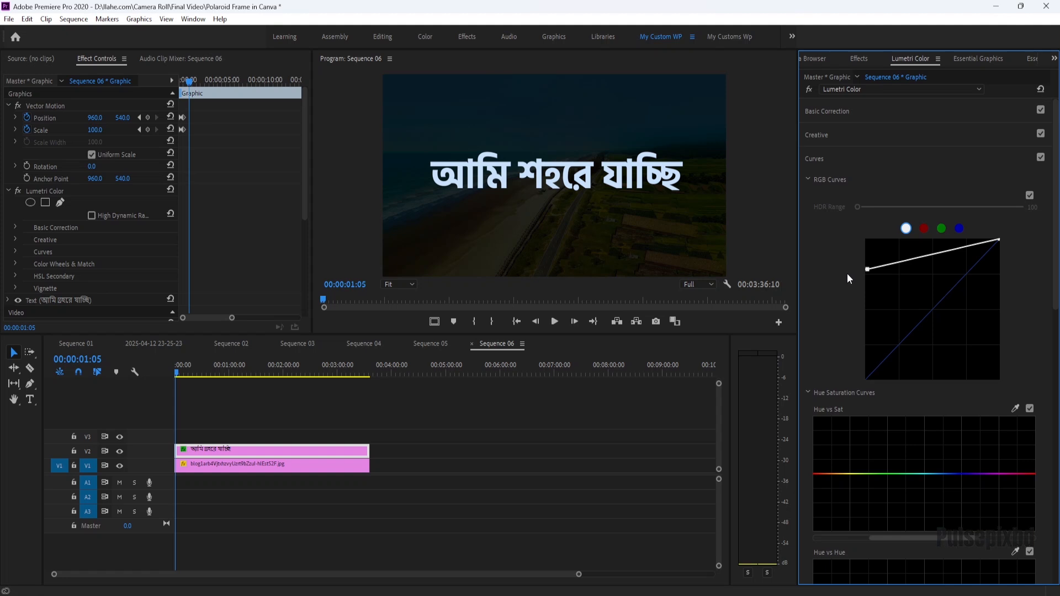
{"action": "key", "text": "ctrl+z"}
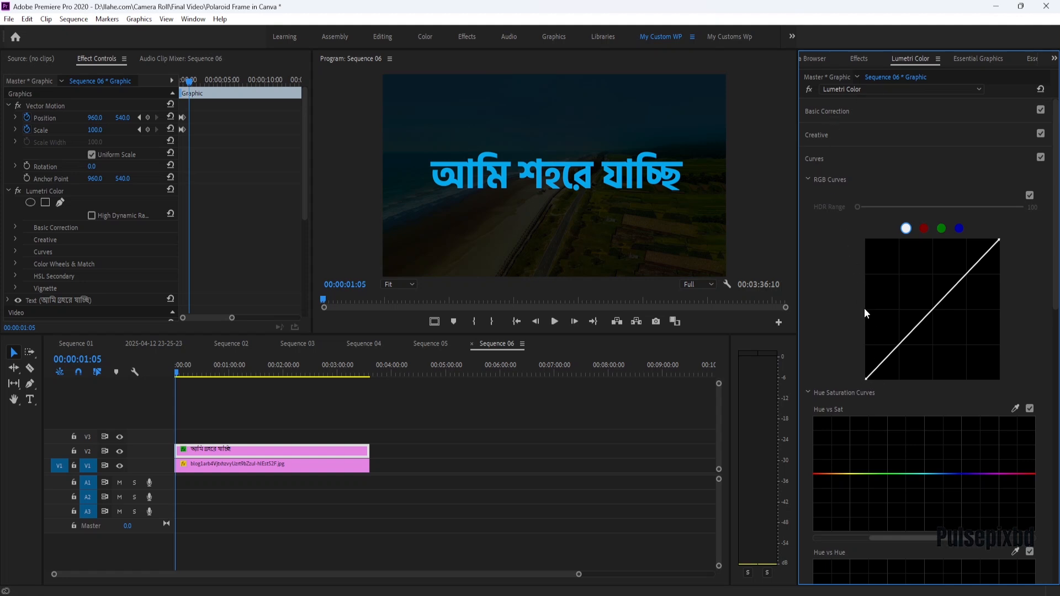
{"action": "left_click", "coordinate": [863, 277]}
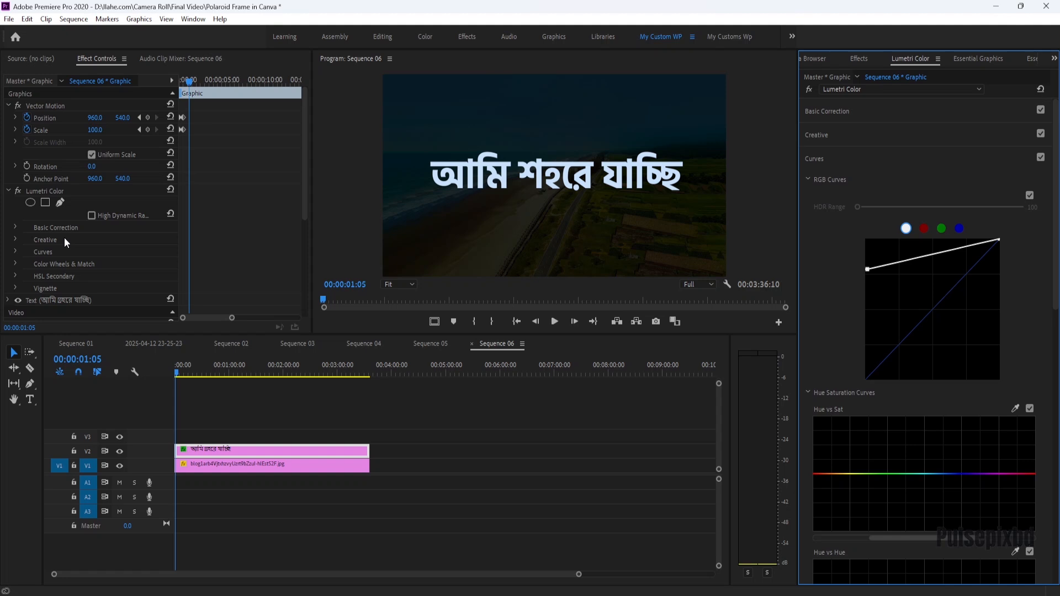
Add a rectangle mask to the Lumetri effect and reshape it into a thin slanted strip across the text.
{"action": "left_click", "coordinate": [47, 203]}
{"action": "left_click_drag", "start_coordinate": [543, 193], "coordinate": [468, 168]}
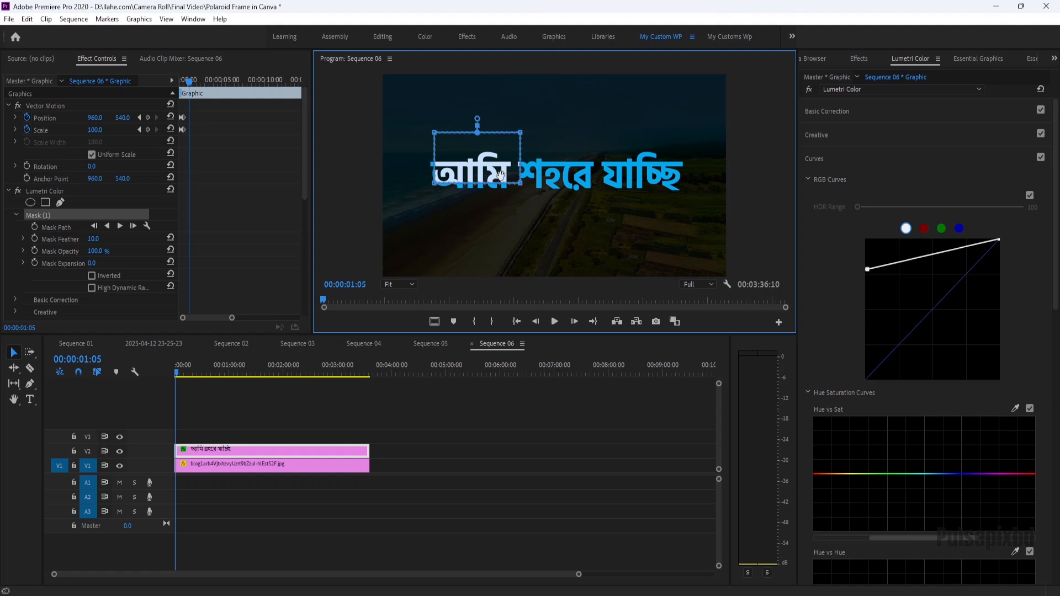
{"action": "left_click_drag", "start_coordinate": [501, 176], "coordinate": [439, 191]}
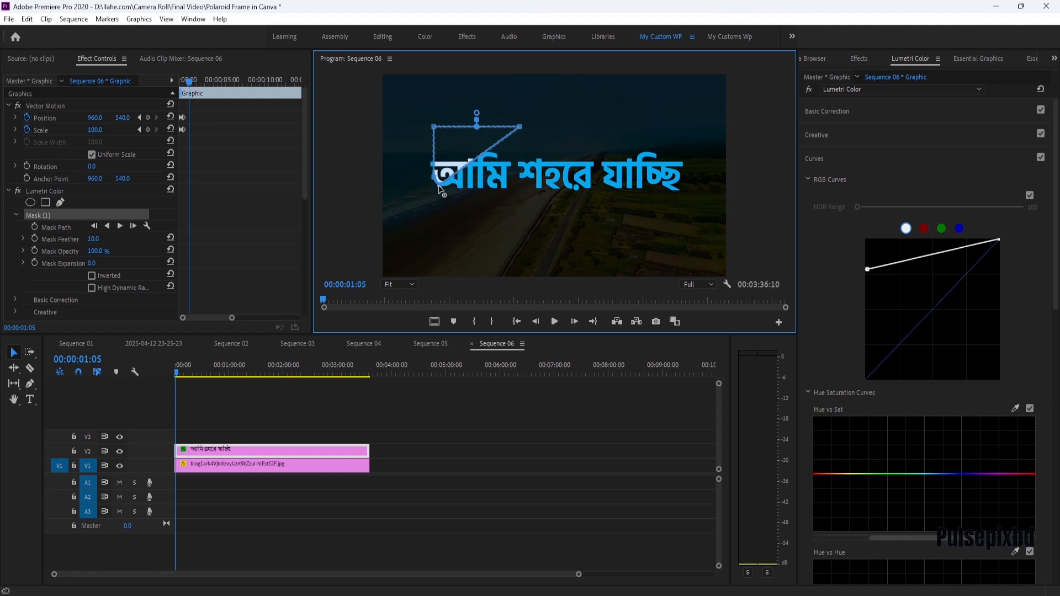
{"action": "left_click_drag", "start_coordinate": [520, 130], "coordinate": [697, 168]}
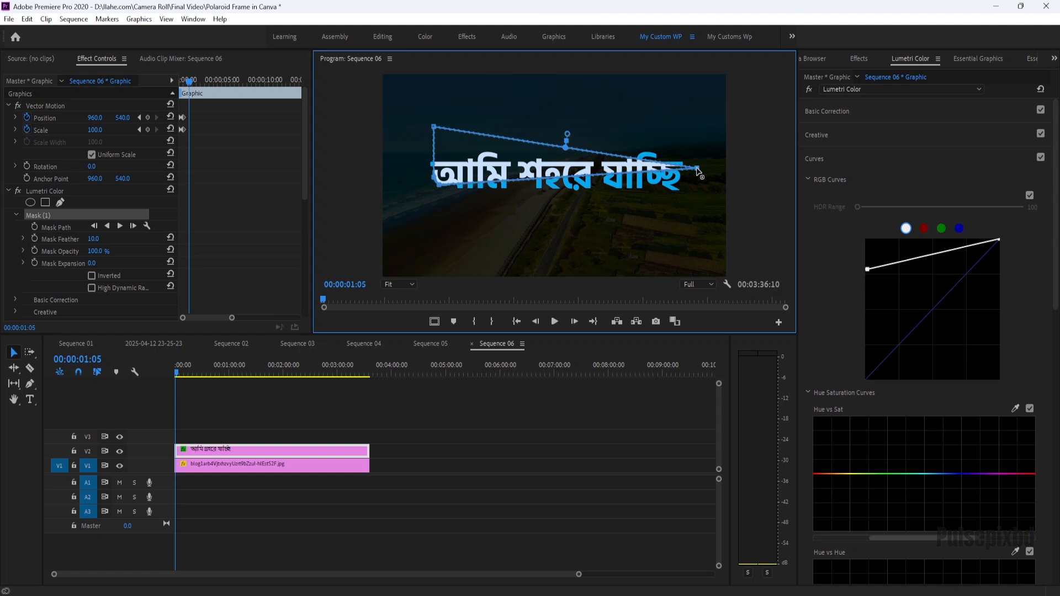
{"action": "left_click_drag", "start_coordinate": [434, 127], "coordinate": [531, 173]}
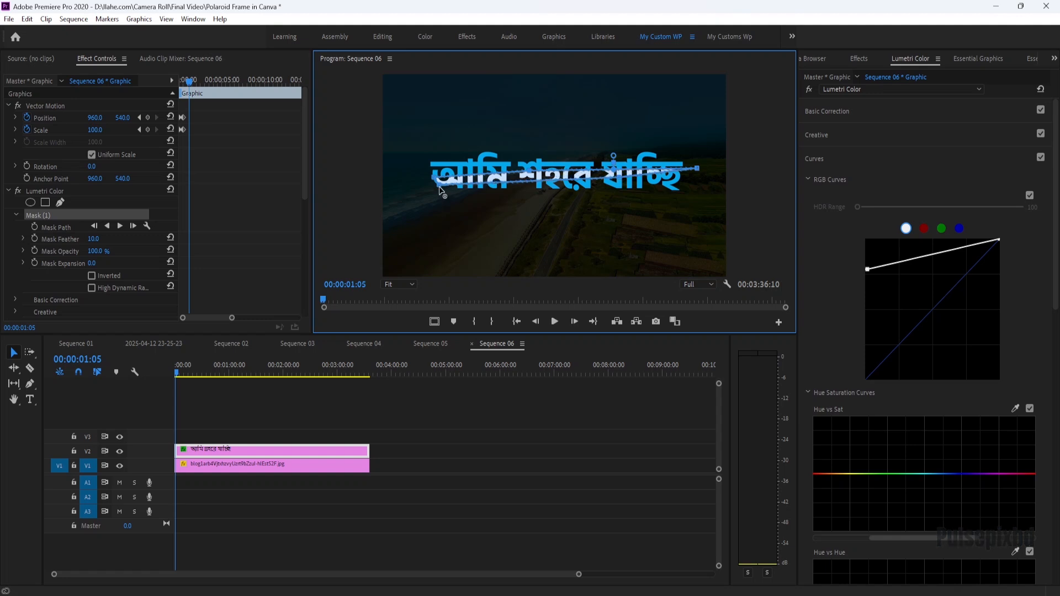
{"action": "left_click_drag", "start_coordinate": [432, 189], "coordinate": [391, 183]}
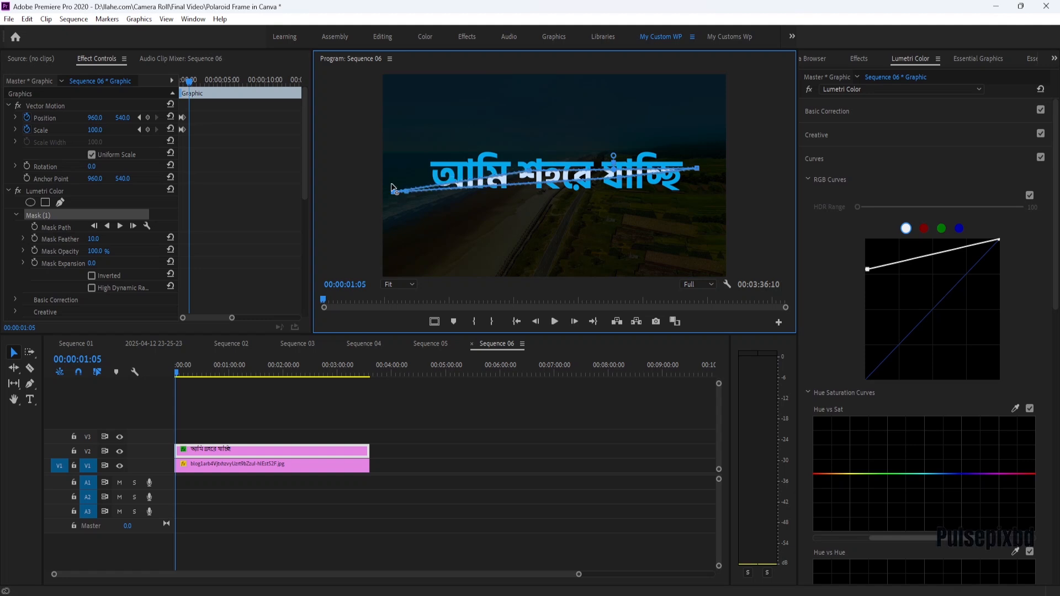
{"action": "left_click_drag", "start_coordinate": [535, 180], "coordinate": [534, 174]}
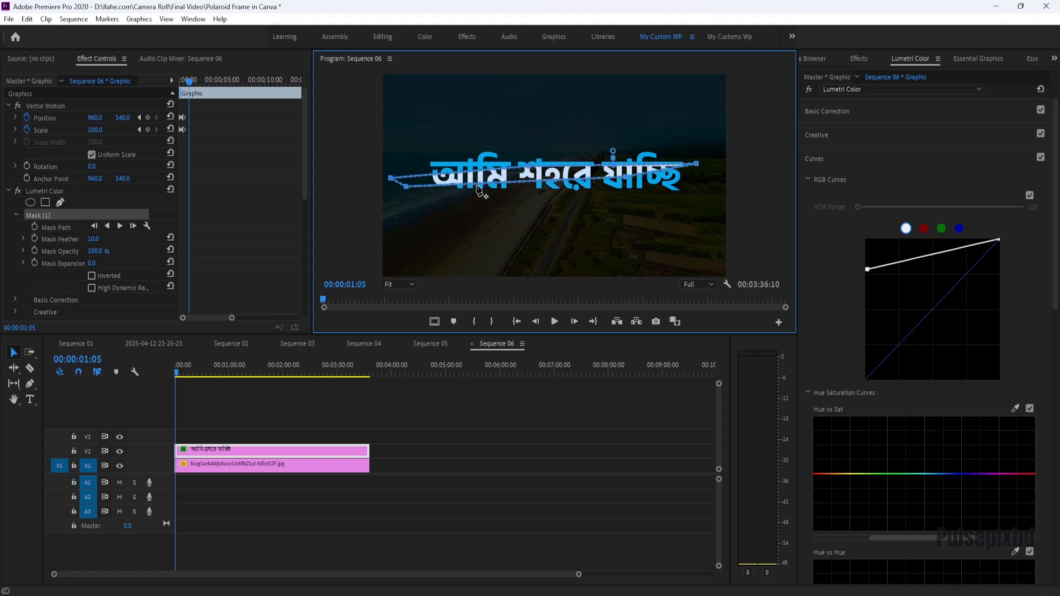
{"action": "left_click_drag", "start_coordinate": [406, 187], "coordinate": [394, 187]}
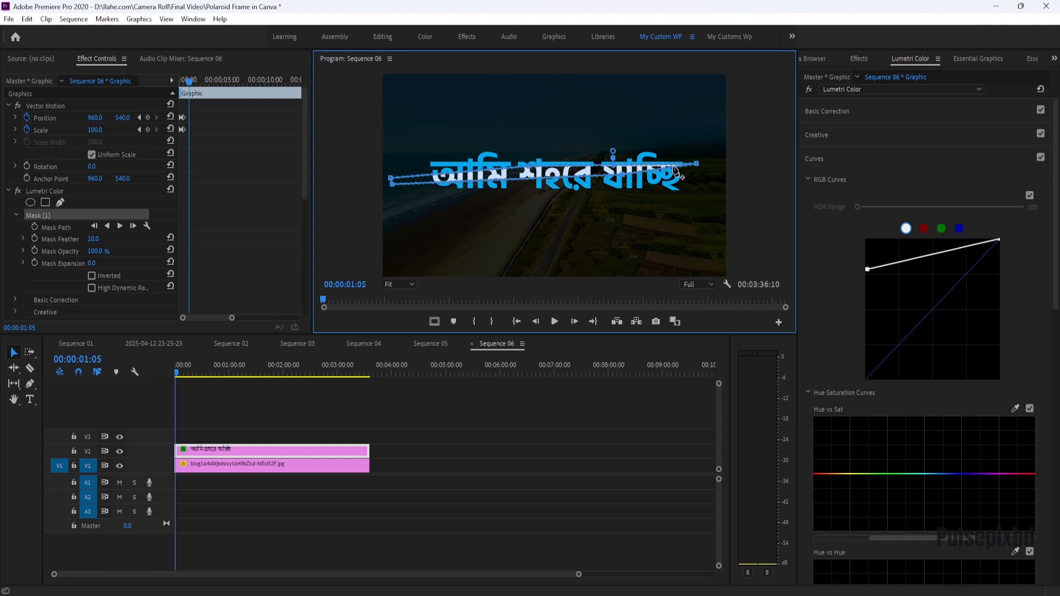
{"action": "left_click_drag", "start_coordinate": [700, 167], "coordinate": [703, 171]}
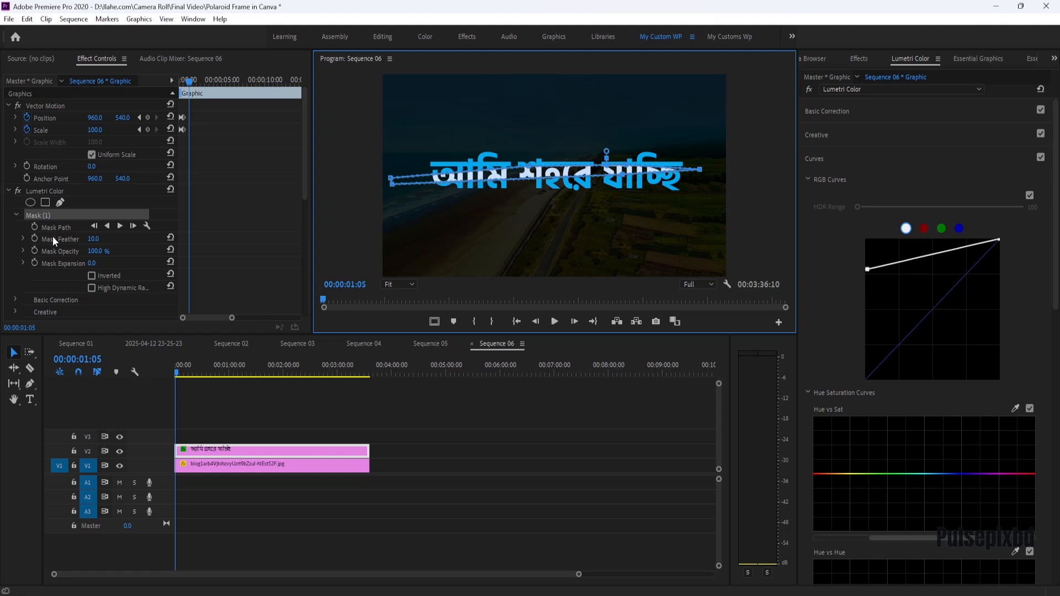
Set the Lumetri mask feather to 50 and mask expansion to 25.
{"action": "left_click", "coordinate": [88, 238]}
{"action": "left_click_drag", "start_coordinate": [93, 238], "coordinate": [98, 238]}
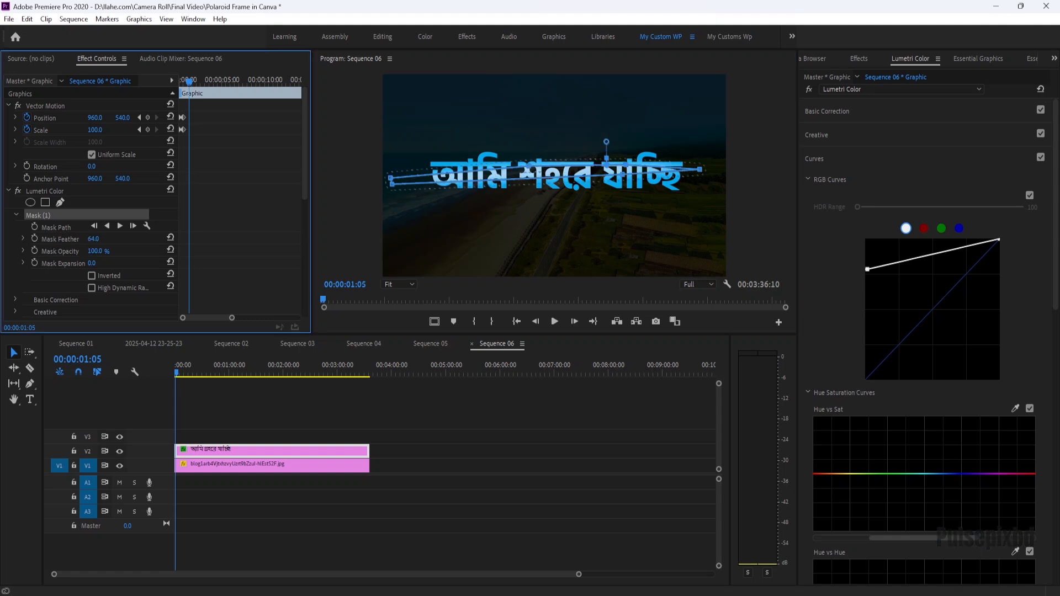
{"action": "left_click", "coordinate": [103, 236]}
{"action": "type", "text": "50"}
{"action": "key", "text": "Return"}
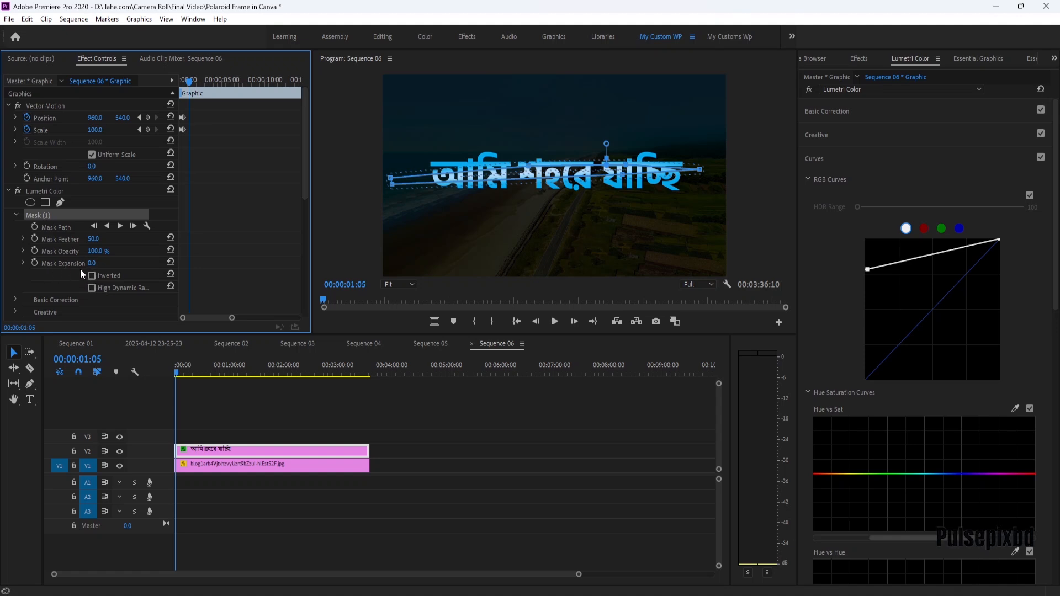
{"action": "left_click_drag", "start_coordinate": [91, 263], "coordinate": [103, 264]}
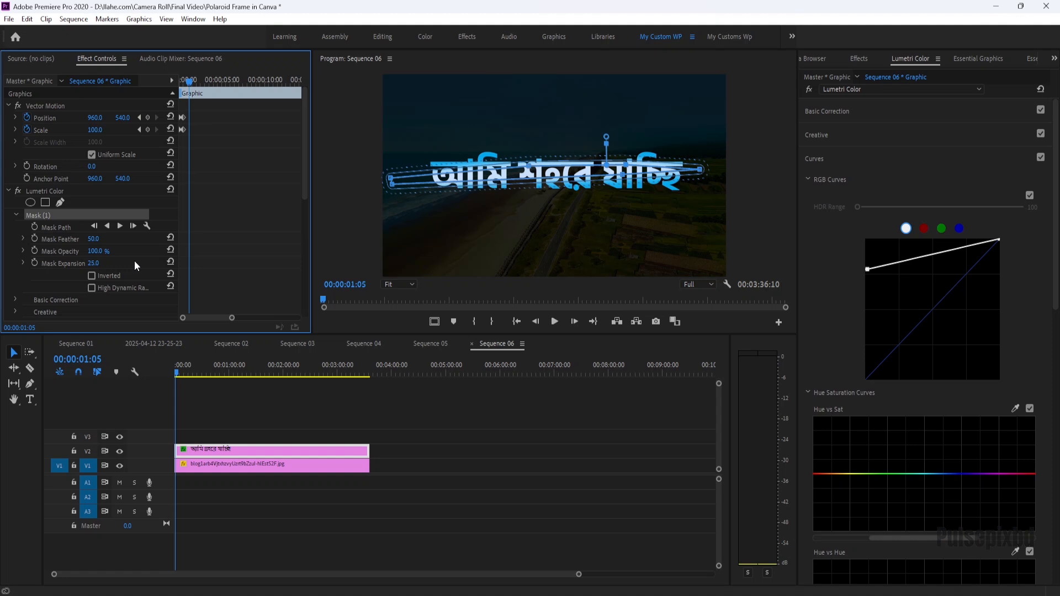
{"action": "left_click_drag", "start_coordinate": [100, 252], "coordinate": [100, 251]}
{"action": "left_click", "coordinate": [91, 276]}
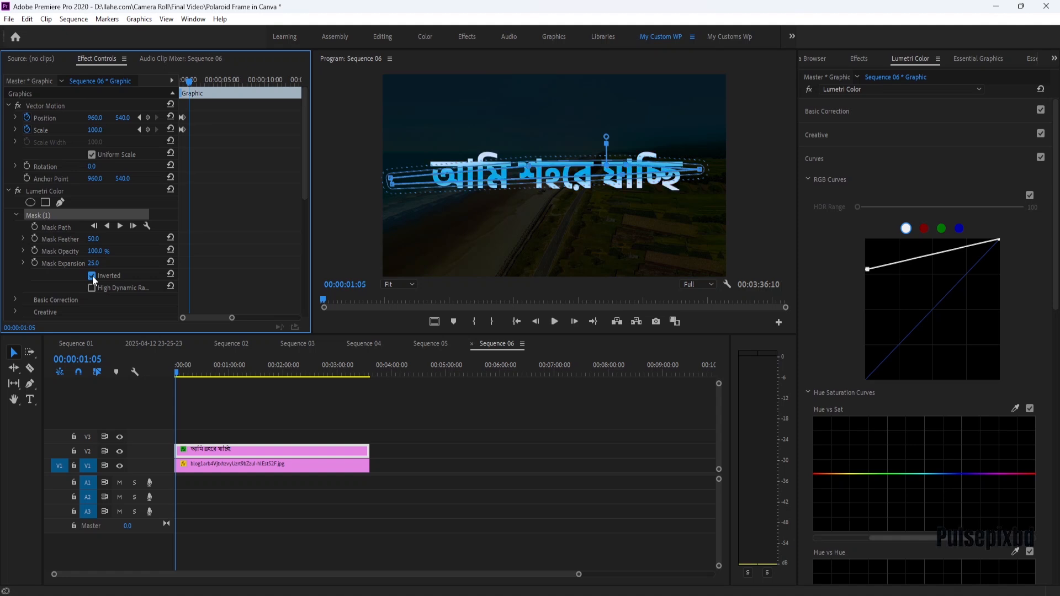
{"action": "left_click", "coordinate": [92, 276]}
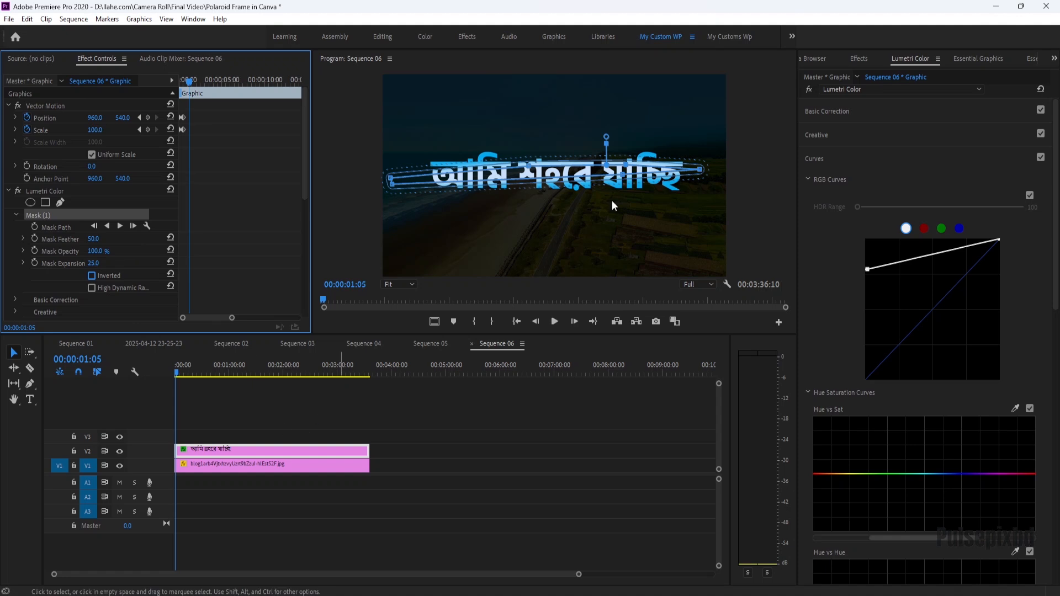
Search the effects for "dro" and apply Drop Shadow to the text clip.
{"action": "left_click", "coordinate": [867, 56]}
{"action": "left_click", "coordinate": [858, 73]}
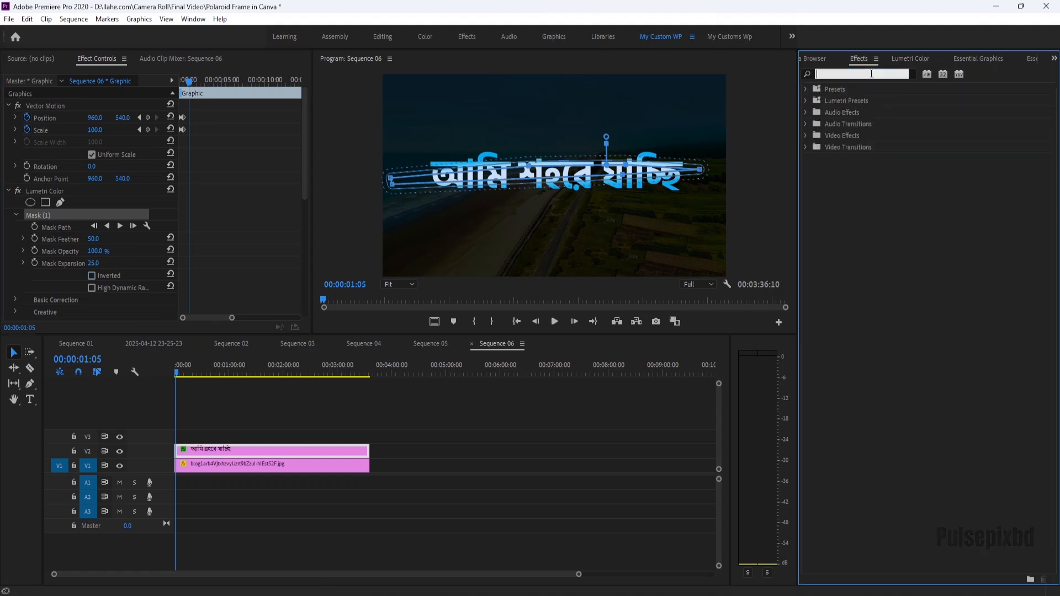
{"action": "type", "text": "dro"}
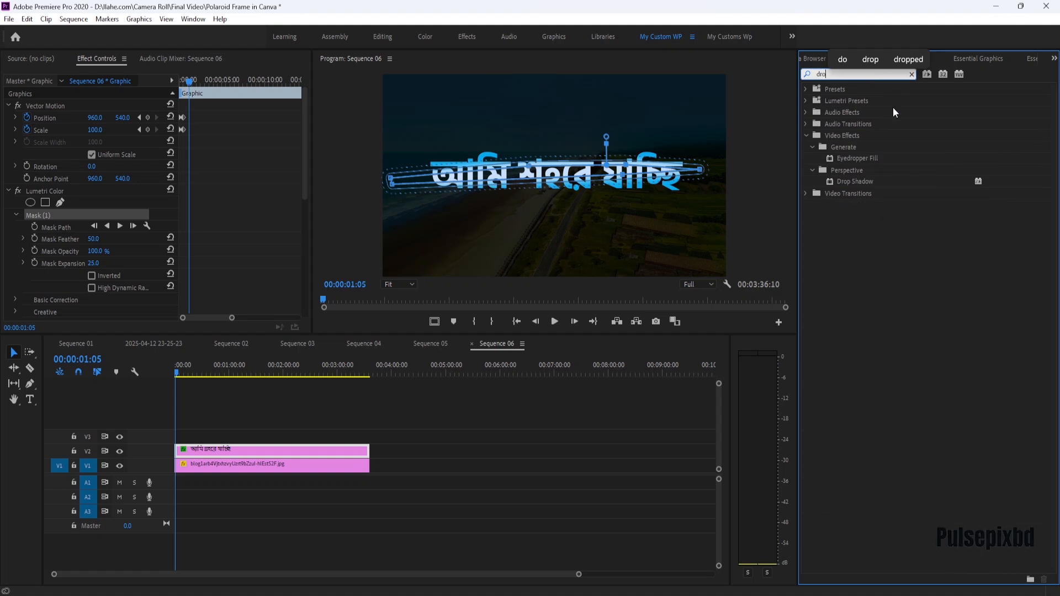
{"action": "left_click", "coordinate": [850, 181]}
{"action": "left_click_drag", "start_coordinate": [852, 181], "coordinate": [278, 450]}
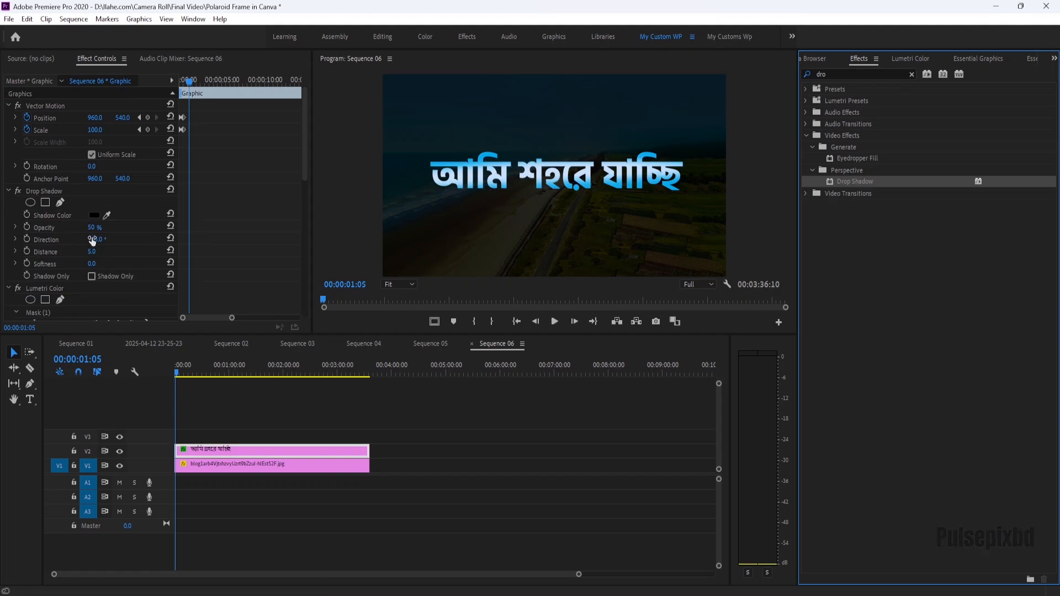
Sample the text's blue as the drop shadow colour, 2D8CEB.
{"action": "left_click", "coordinate": [108, 215]}
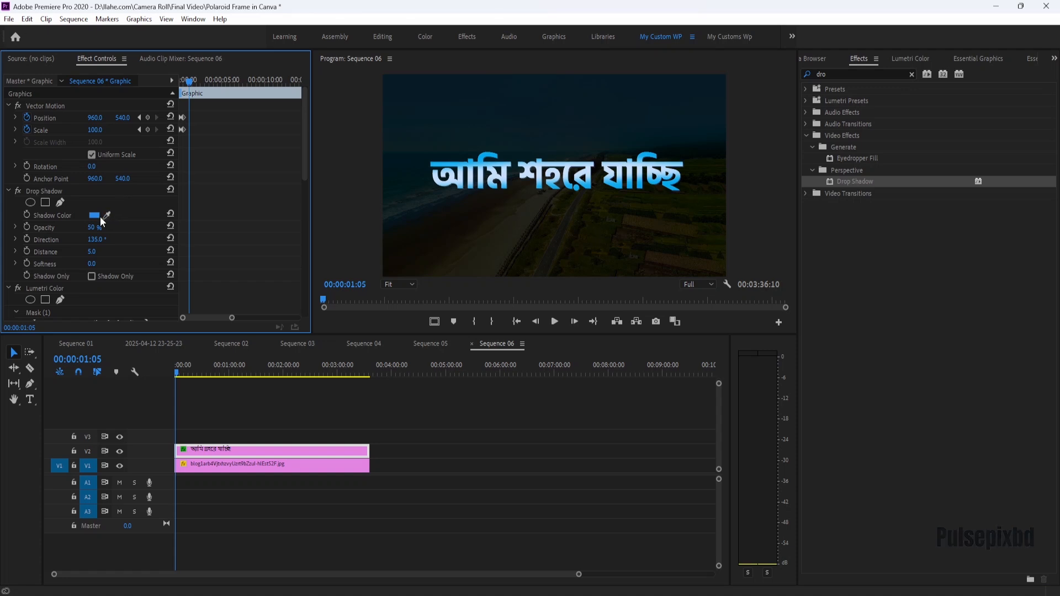
{"action": "left_click", "coordinate": [98, 217]}
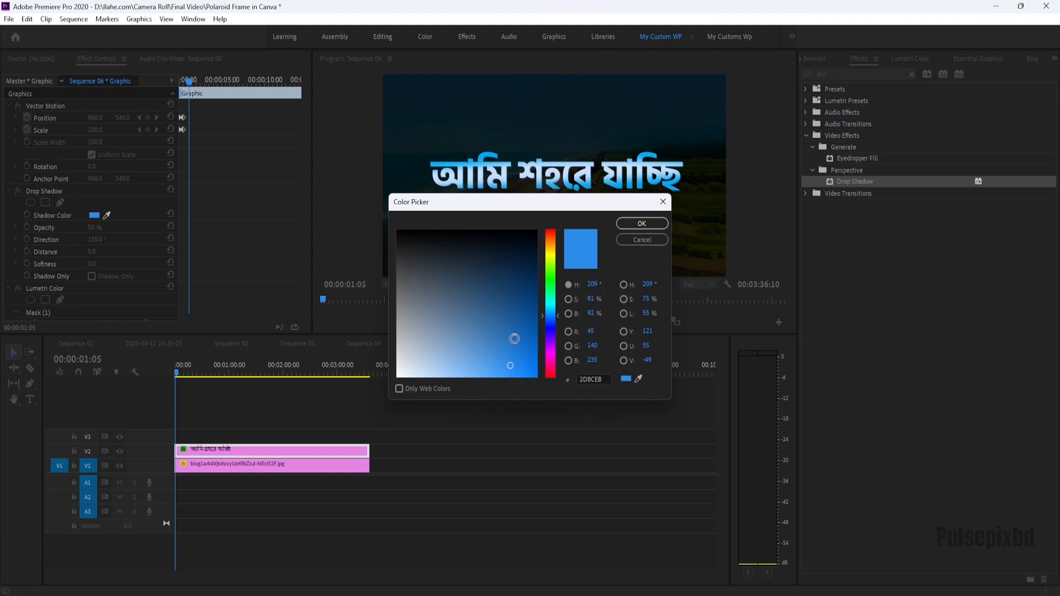
{"action": "left_click", "coordinate": [633, 227]}
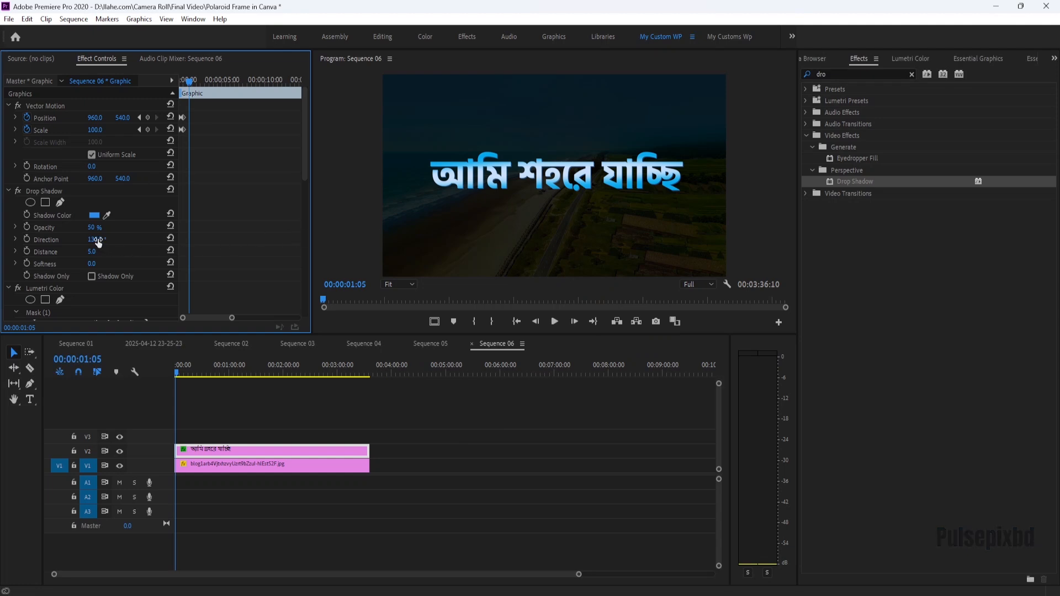
Set the drop shadow opacity to 100% and distance to 2.
{"action": "left_click_drag", "start_coordinate": [92, 228], "coordinate": [120, 227]}
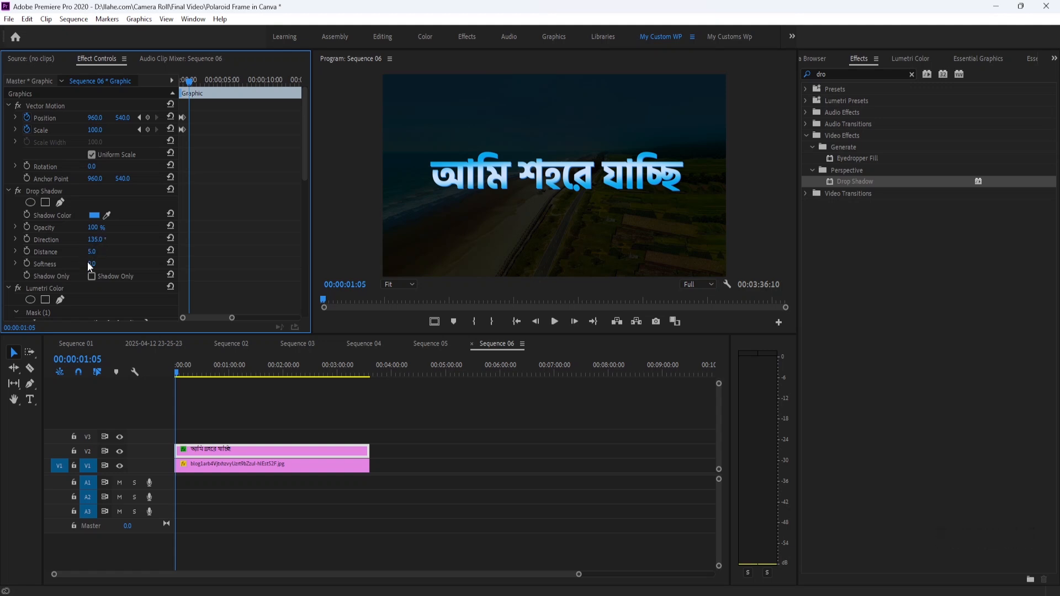
{"action": "left_click", "coordinate": [93, 252]}
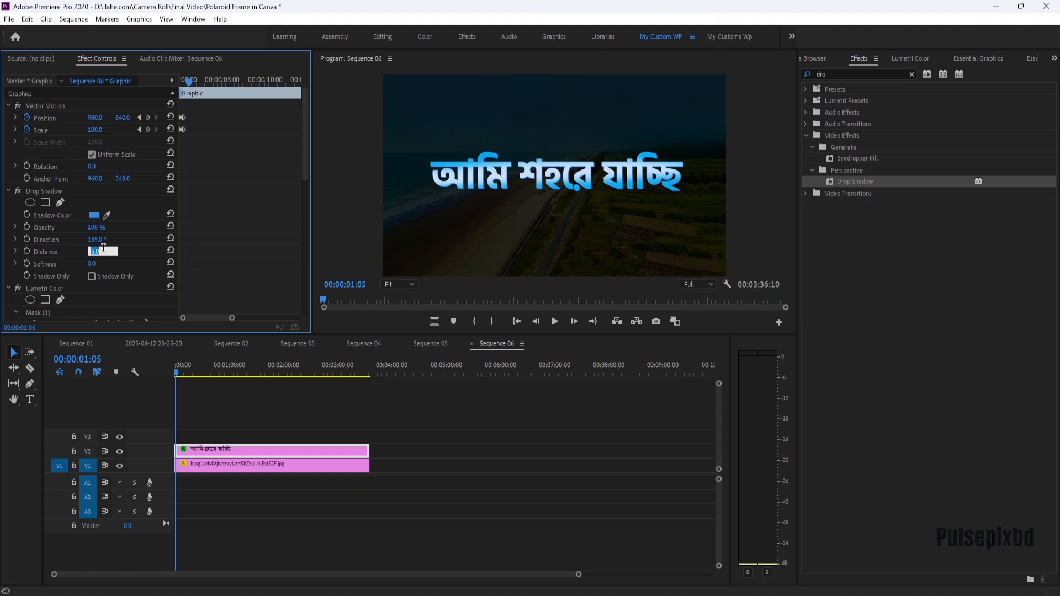
{"action": "type", "text": "2"}
{"action": "key", "text": "Return"}
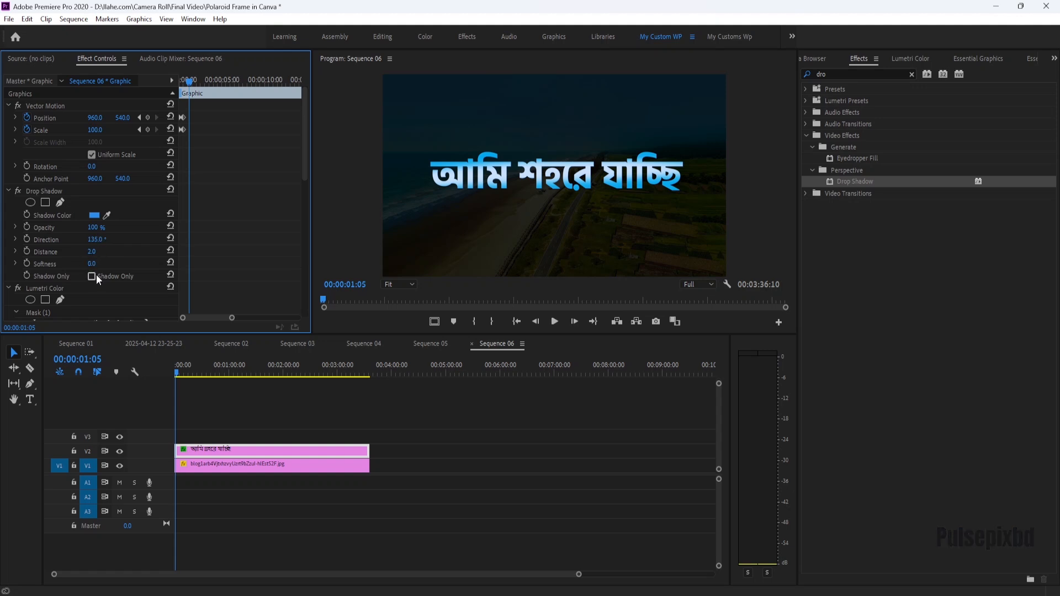
{"action": "scroll", "coordinate": [97, 260], "scroll_direction": "down", "scroll_amount": 1}
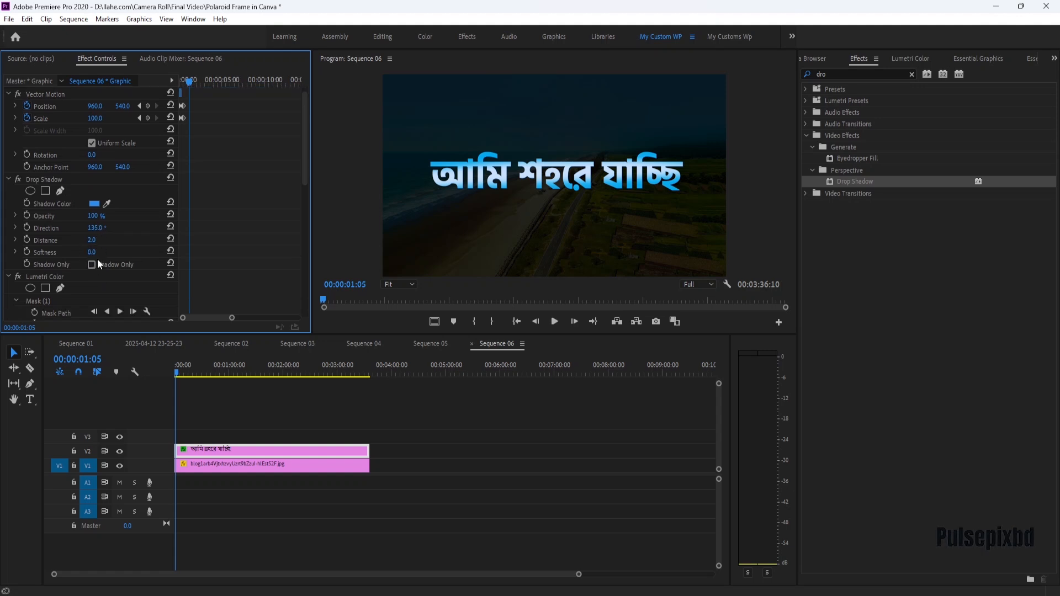
{"action": "scroll", "coordinate": [101, 274], "scroll_direction": "up", "scroll_amount": 1}
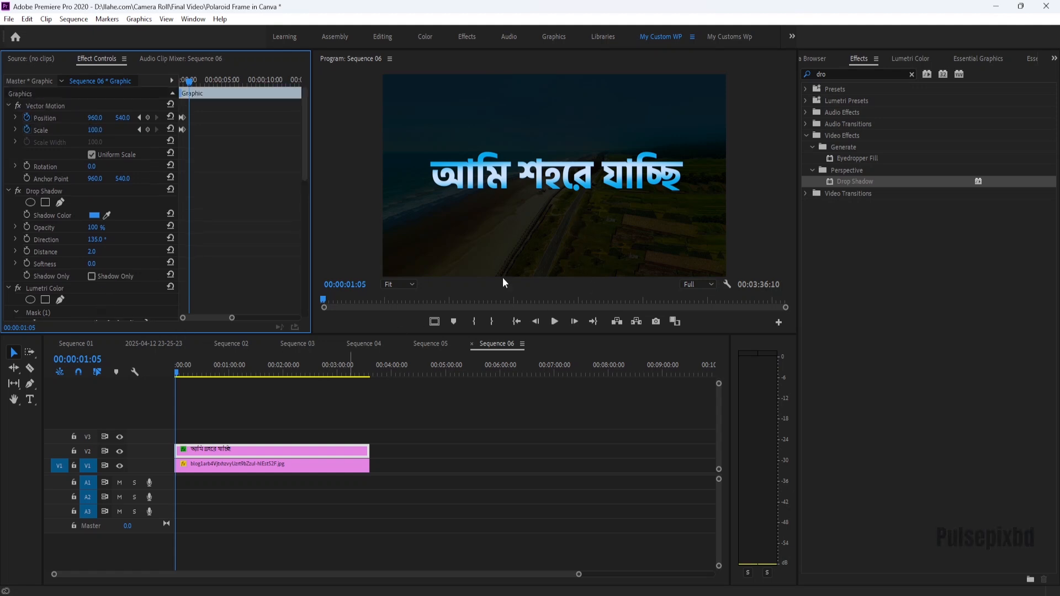
Apply another Drop Shadow to the text clip and sample a pale highlight from the text as the lower shadow's colour.
{"action": "left_click_drag", "start_coordinate": [849, 181], "coordinate": [263, 450]}
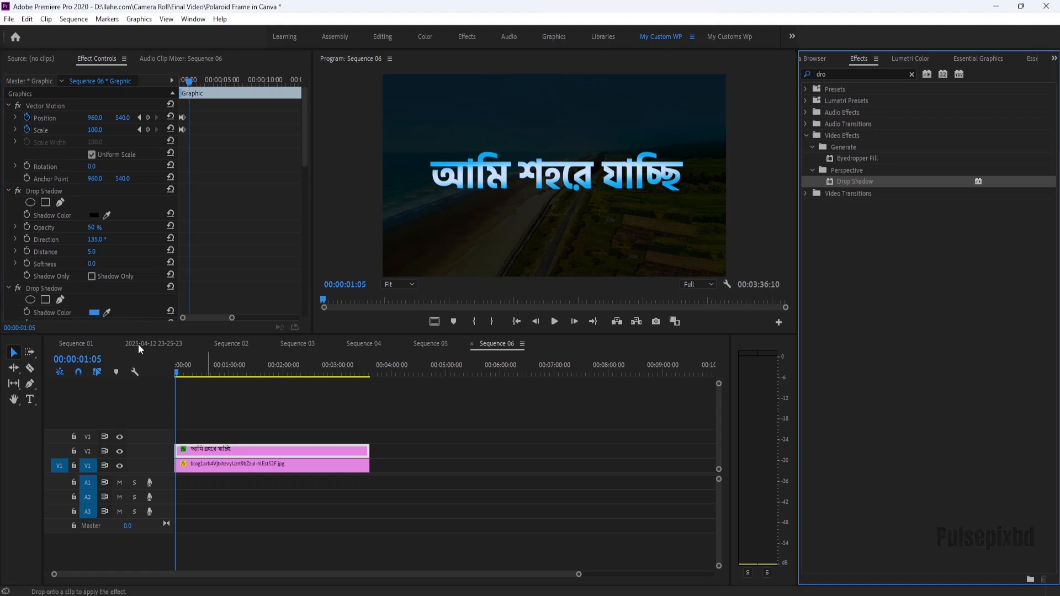
{"action": "scroll", "coordinate": [112, 287], "scroll_direction": "down", "scroll_amount": 2}
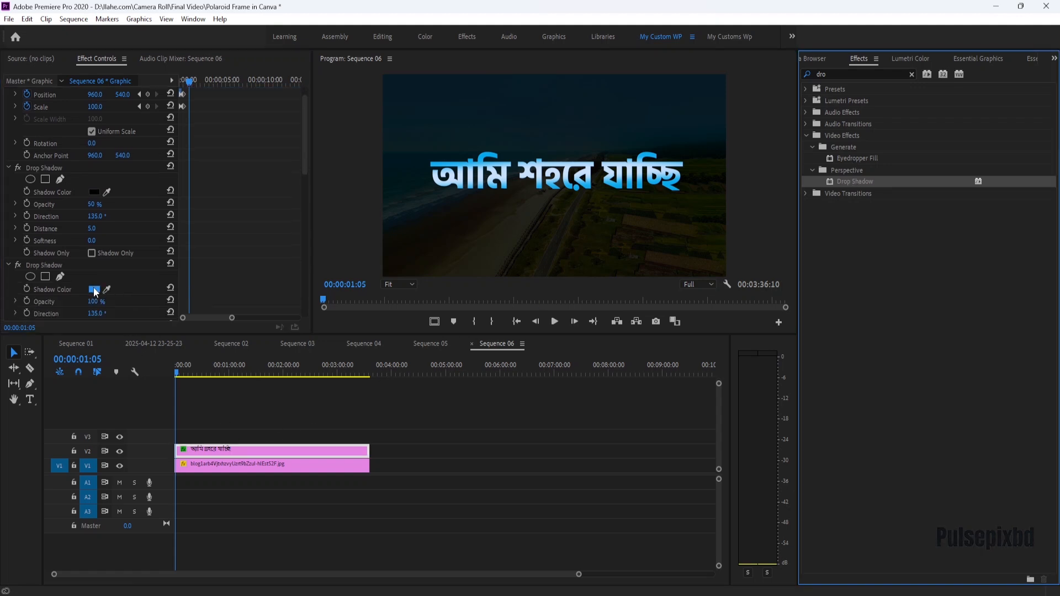
{"action": "left_click", "coordinate": [107, 290]}
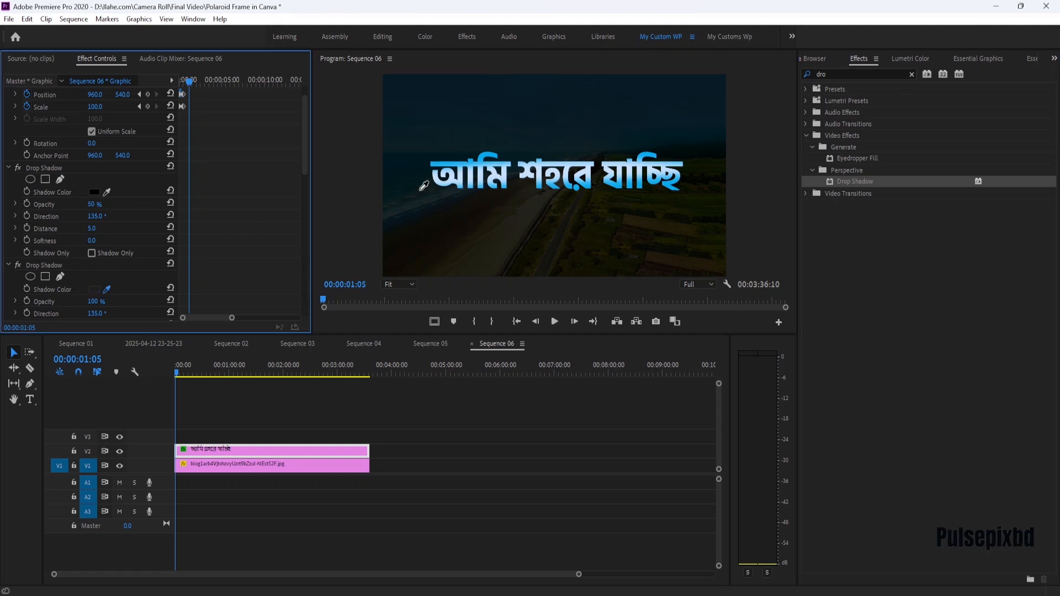
{"action": "left_click", "coordinate": [495, 179]}
Set the lower drop shadow's opacity to 10% and its softness to 150.
{"action": "scroll", "coordinate": [98, 276], "scroll_direction": "down", "scroll_amount": 2}
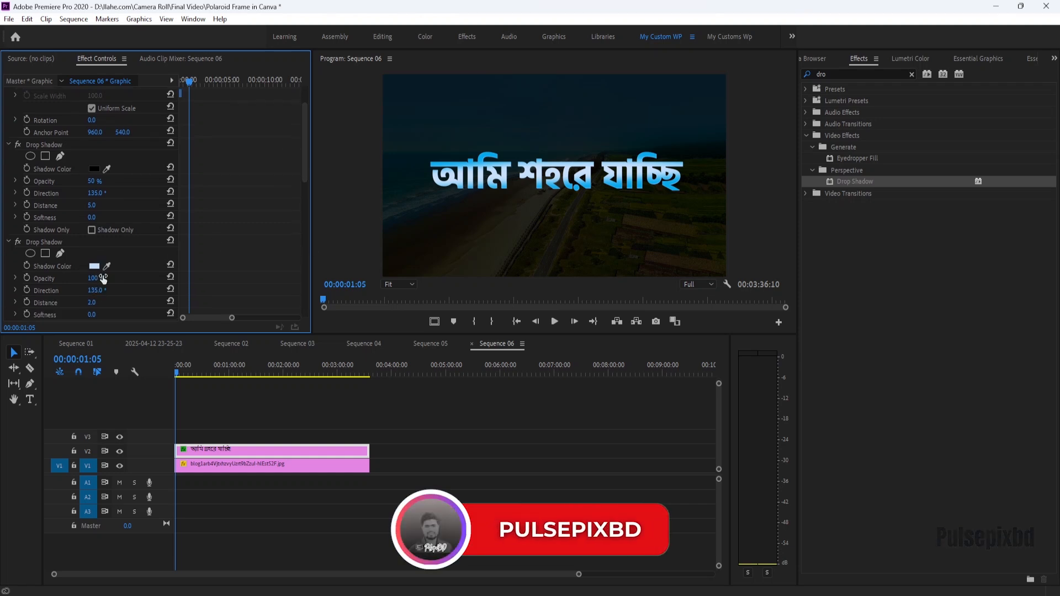
{"action": "left_click", "coordinate": [102, 277]}
{"action": "type", "text": "10"}
{"action": "key", "text": "Return"}
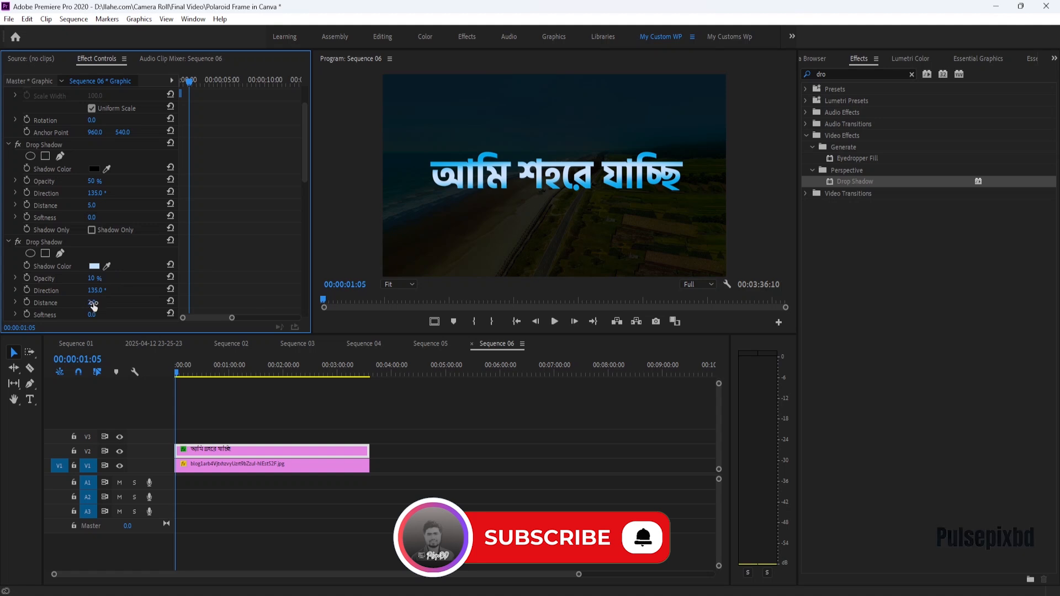
{"action": "scroll", "coordinate": [91, 319], "scroll_direction": "down", "scroll_amount": 2}
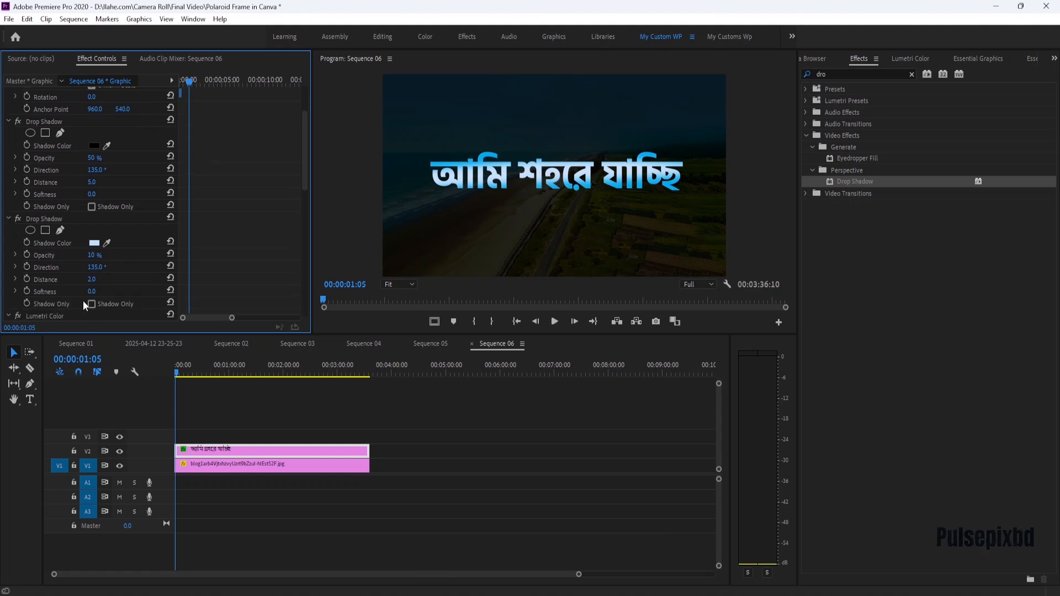
{"action": "left_click", "coordinate": [94, 293]}
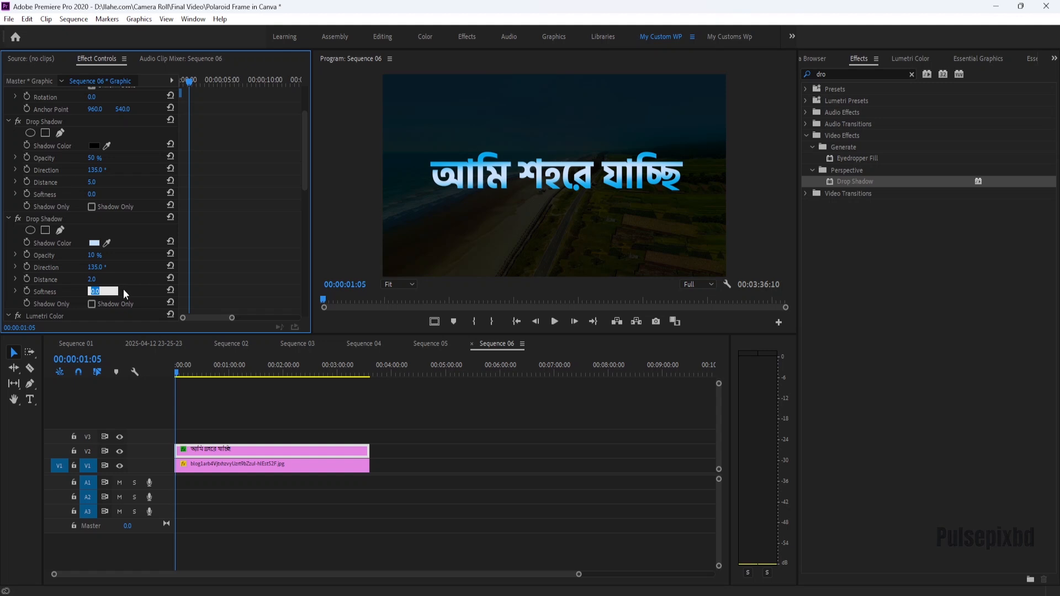
{"action": "type", "text": "15"}
{"action": "left_click", "coordinate": [94, 291]}
{"action": "type", "text": "150"}
{"action": "key", "text": "Return"}
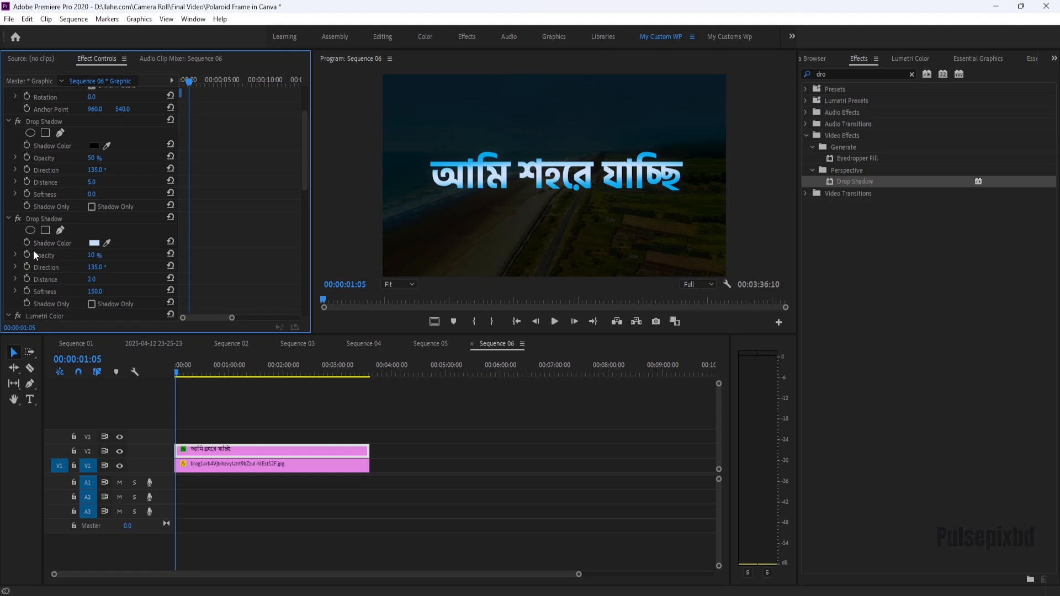
Toggle the lower drop shadow effect on and off to compare its glow.
{"action": "left_click", "coordinate": [18, 218]}
{"action": "left_click", "coordinate": [18, 219]}
{"action": "left_click", "coordinate": [17, 219]}
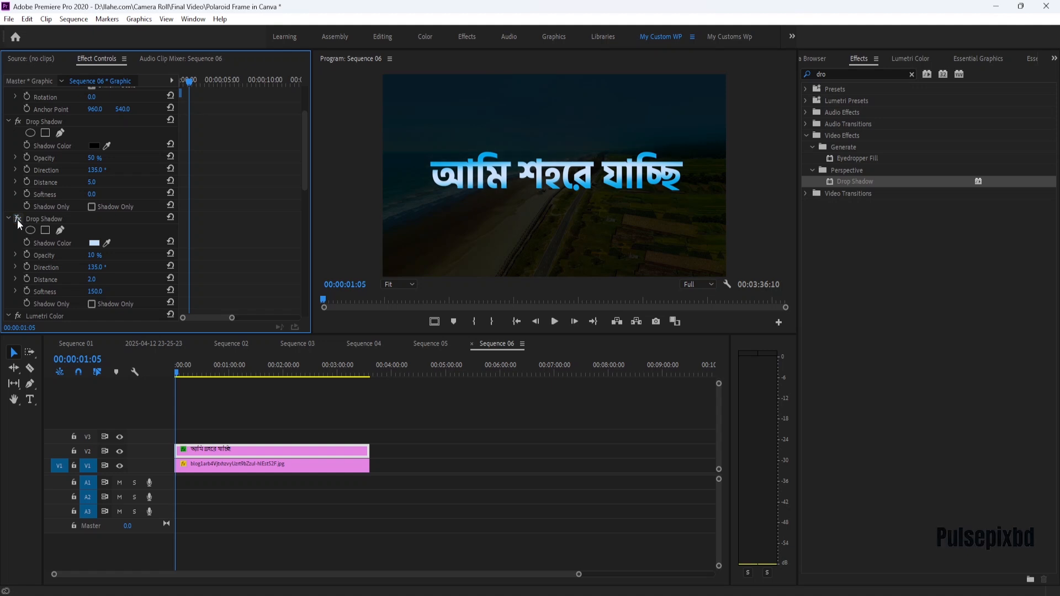
Preview the title animation from the sequence start with the program monitor at 50% zoom.
{"action": "left_click", "coordinate": [412, 285]}
{"action": "left_click", "coordinate": [403, 360]}
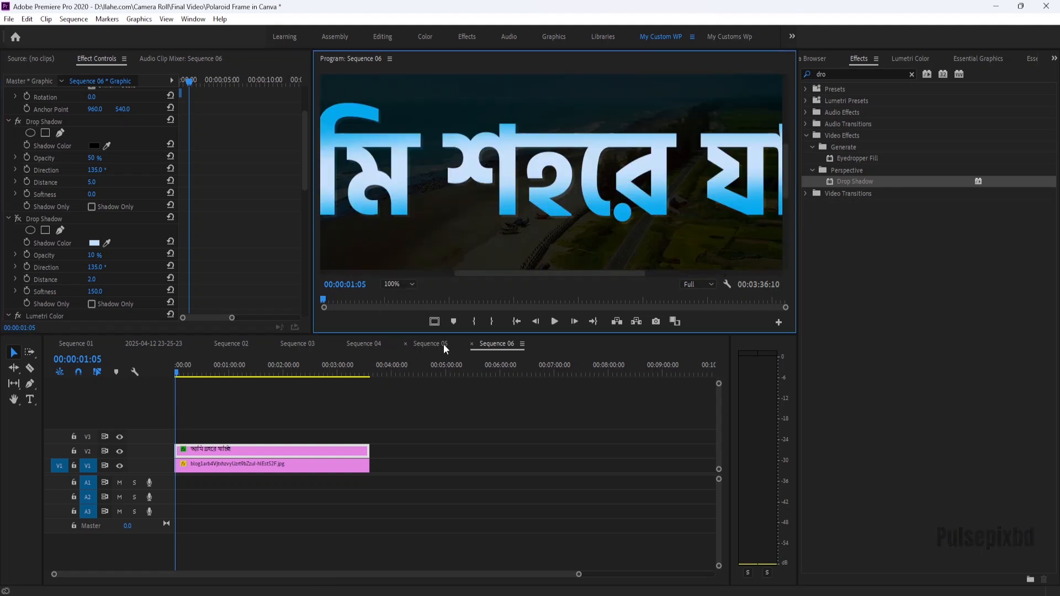
{"action": "left_click", "coordinate": [399, 285]}
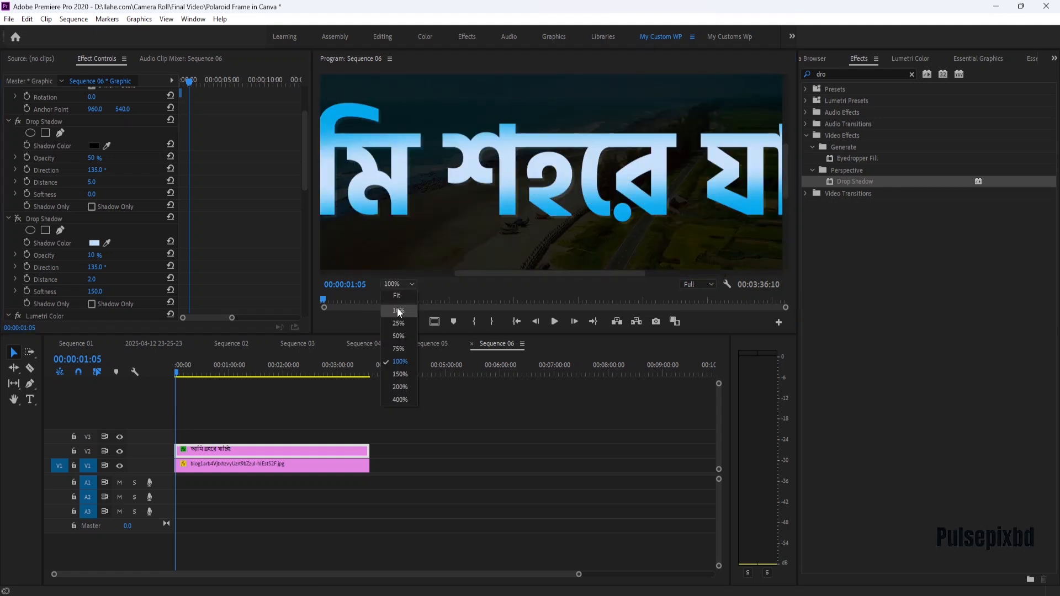
{"action": "left_click", "coordinate": [398, 336]}
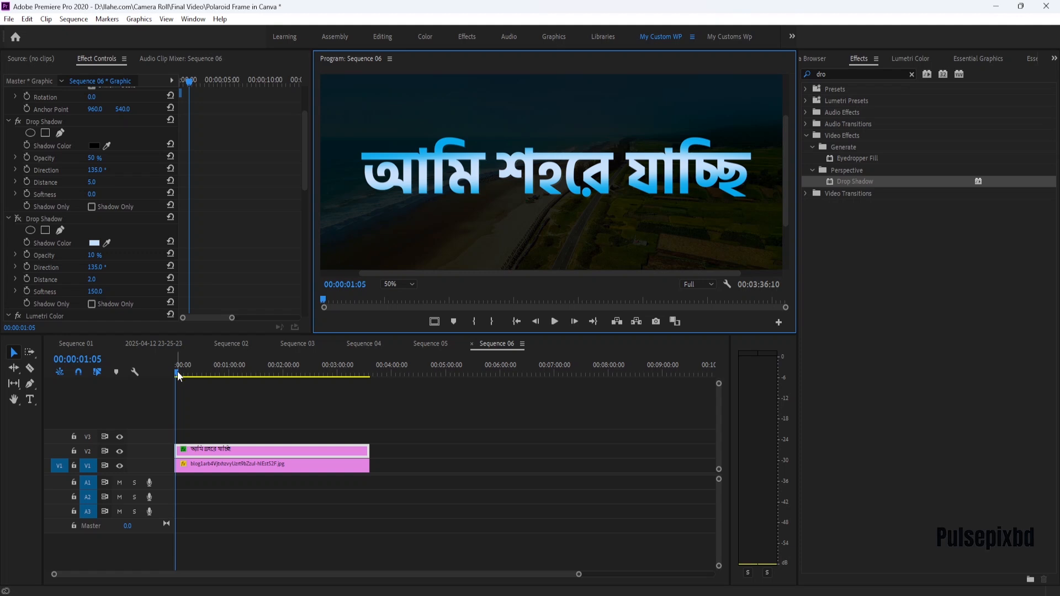
{"action": "left_click_drag", "start_coordinate": [177, 371], "coordinate": [169, 376]}
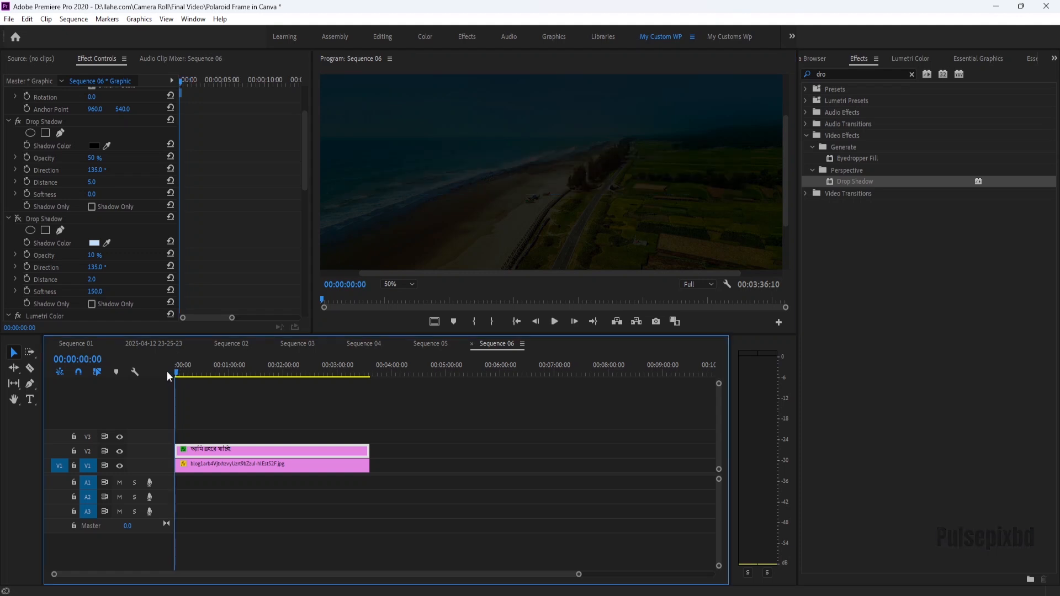
{"action": "key", "text": "space"}
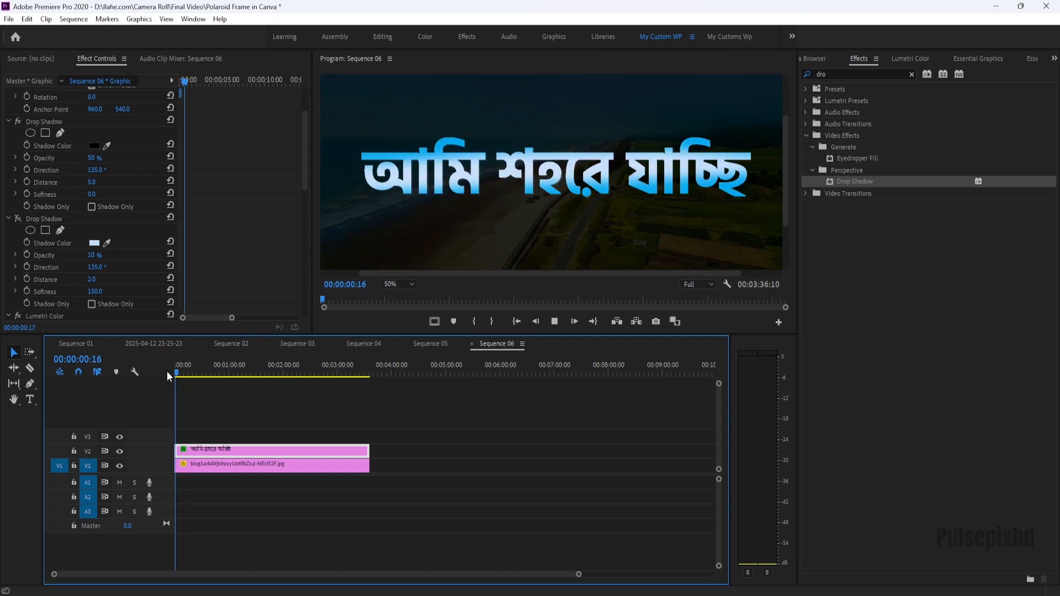
{"action": "left_click", "coordinate": [167, 371]}
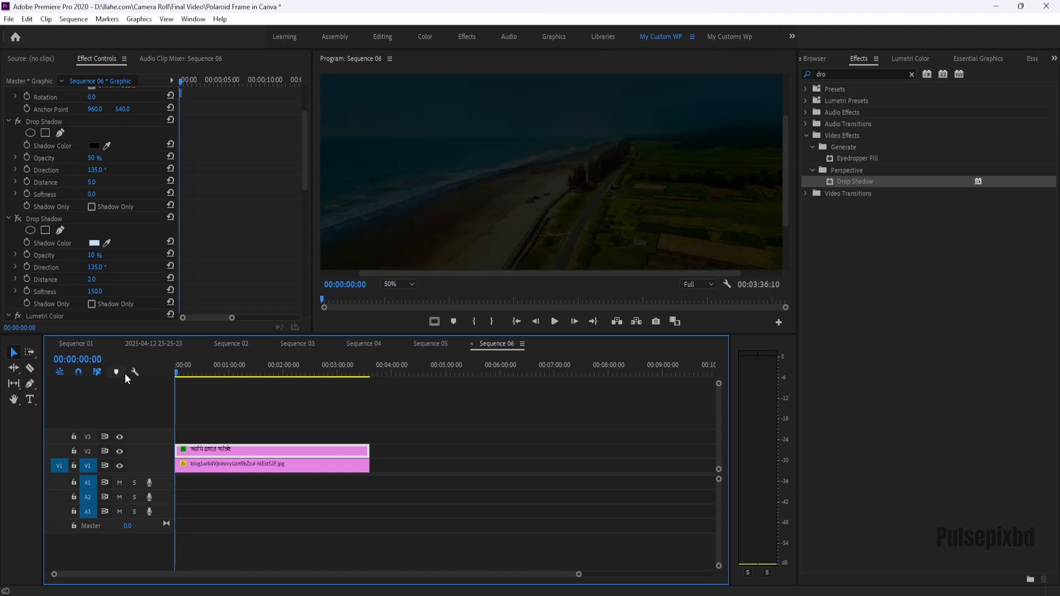
{"action": "key", "text": "space"}
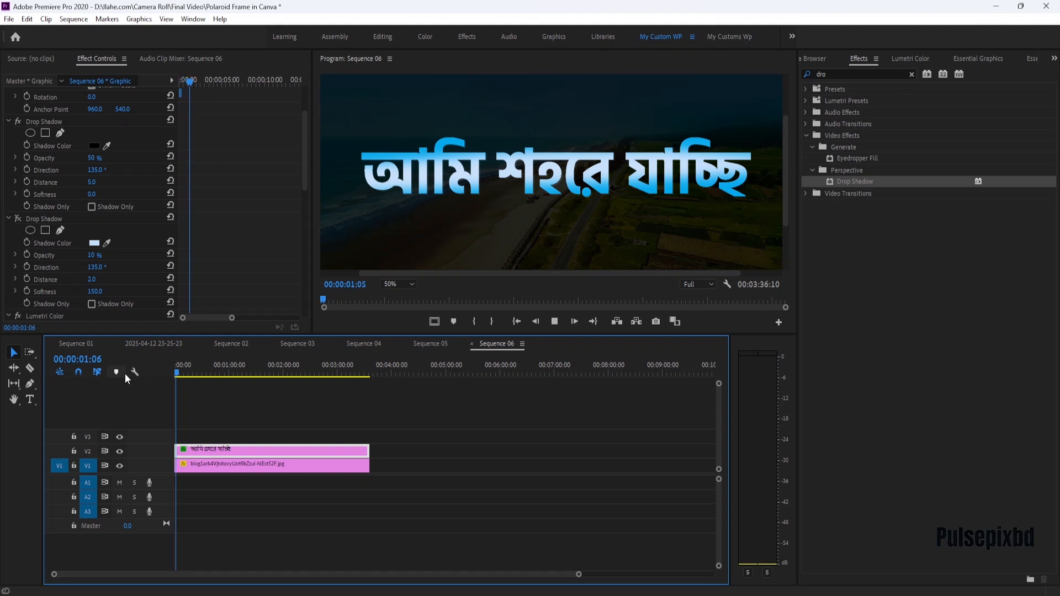
{"action": "key", "text": "space"}
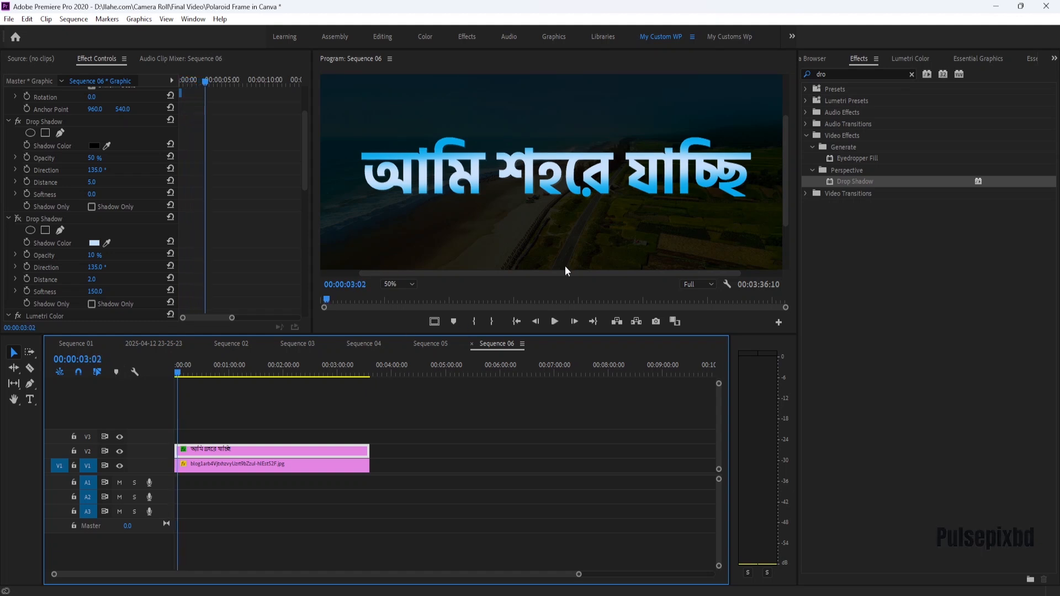